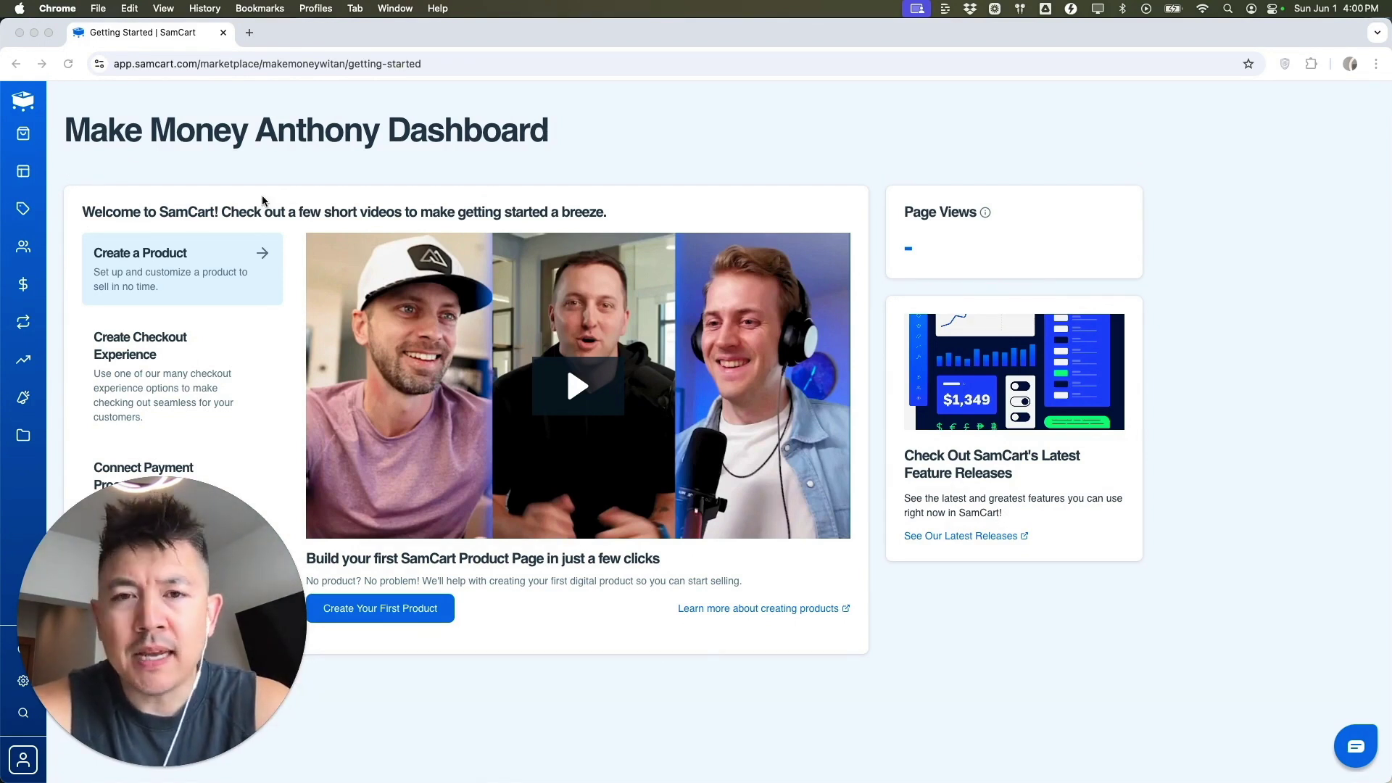
Step: Start a new landing page from the Pages area, naming it "Terms And Conditions" followed by the owner's first name
key(super+l)
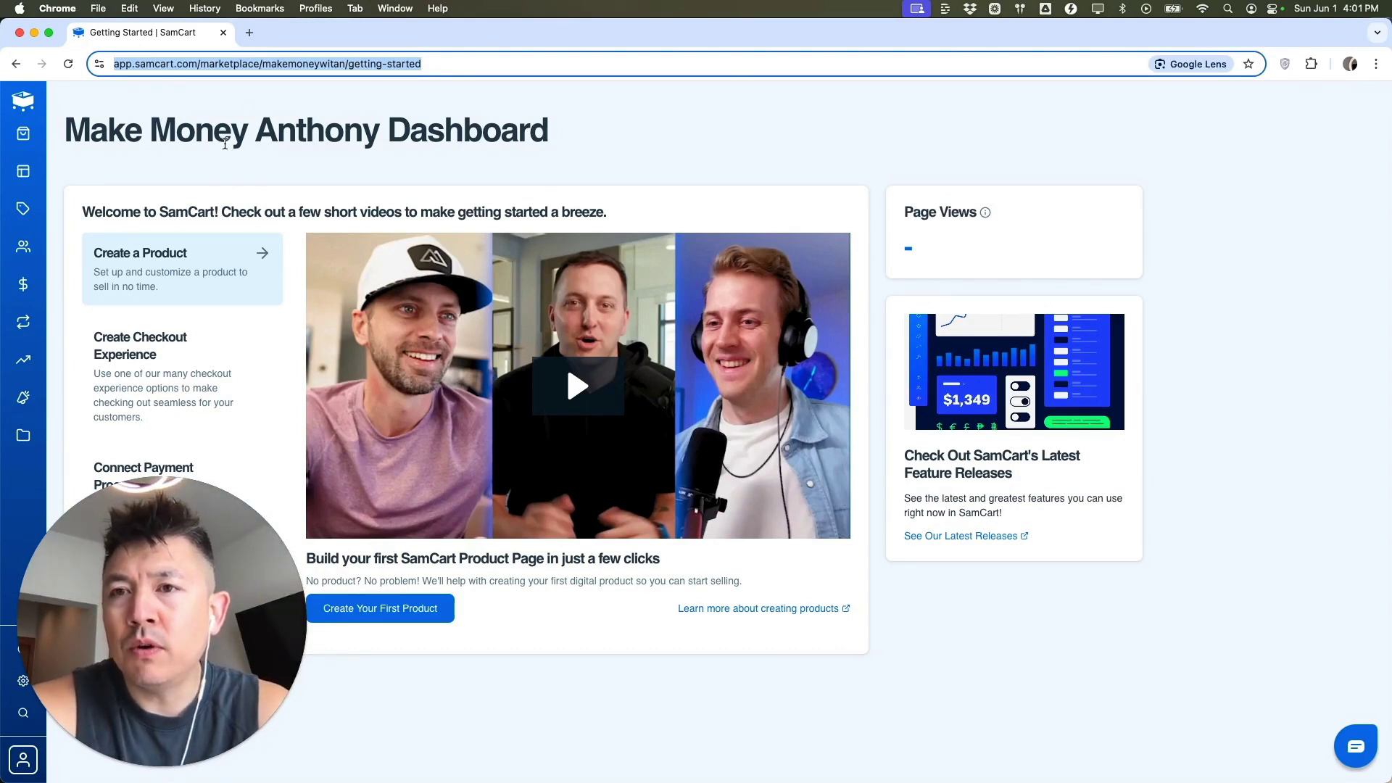
mouse_move(46, 163)
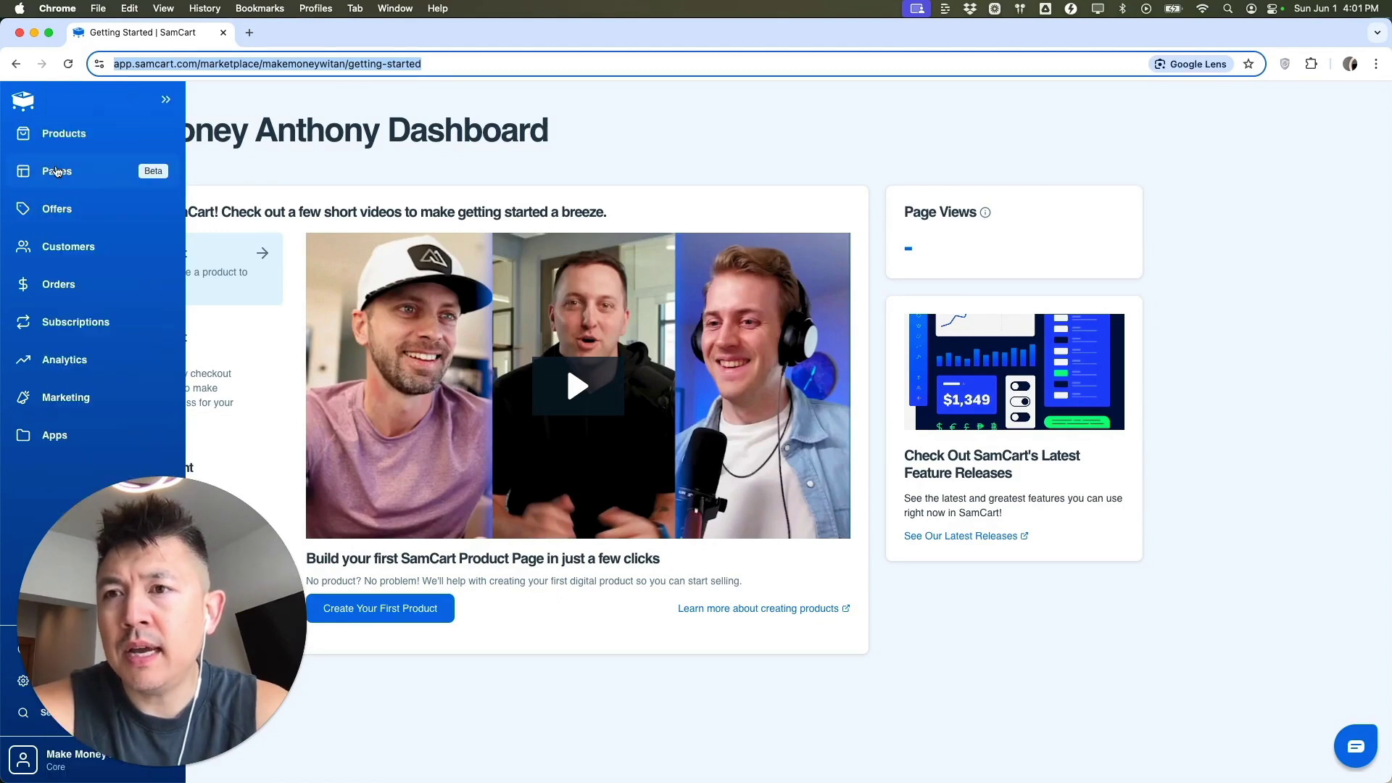
click(90, 178)
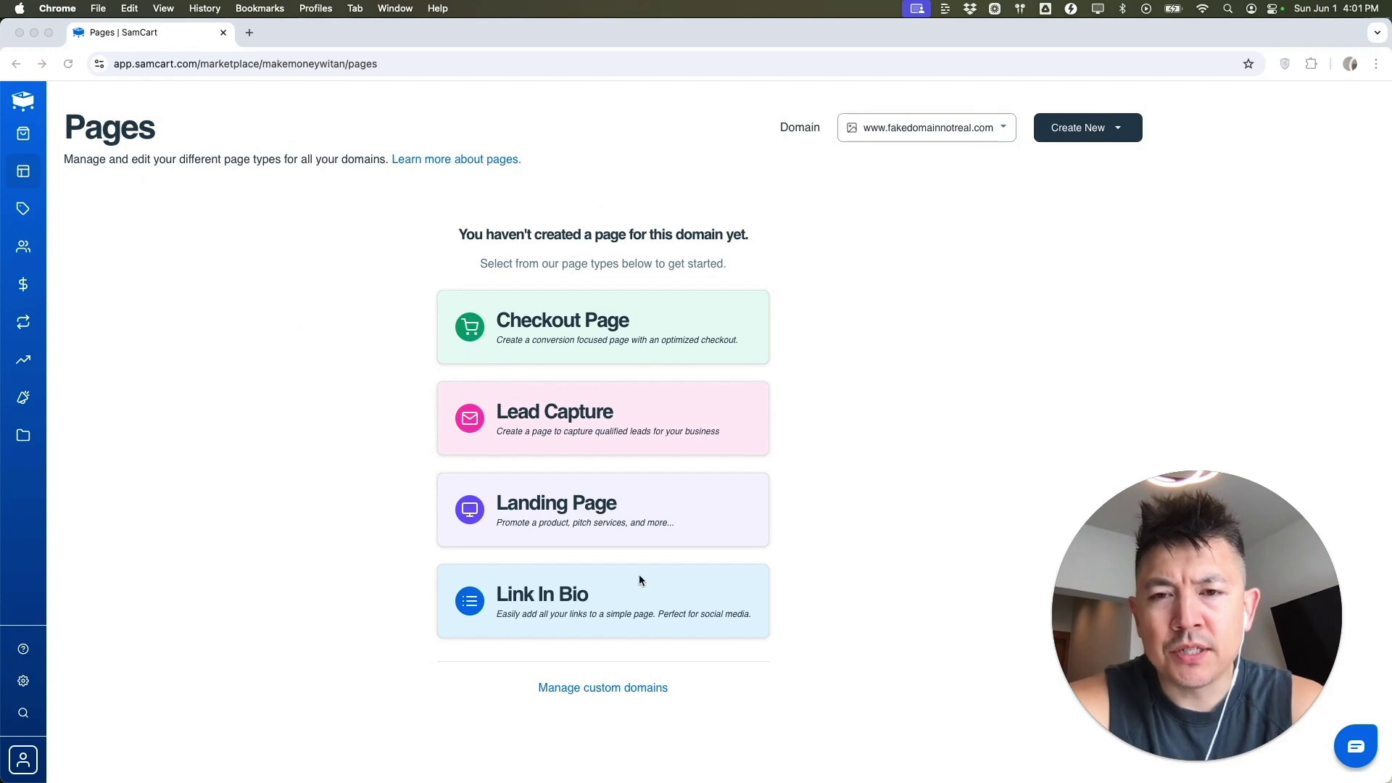
click(533, 513)
click(1102, 211)
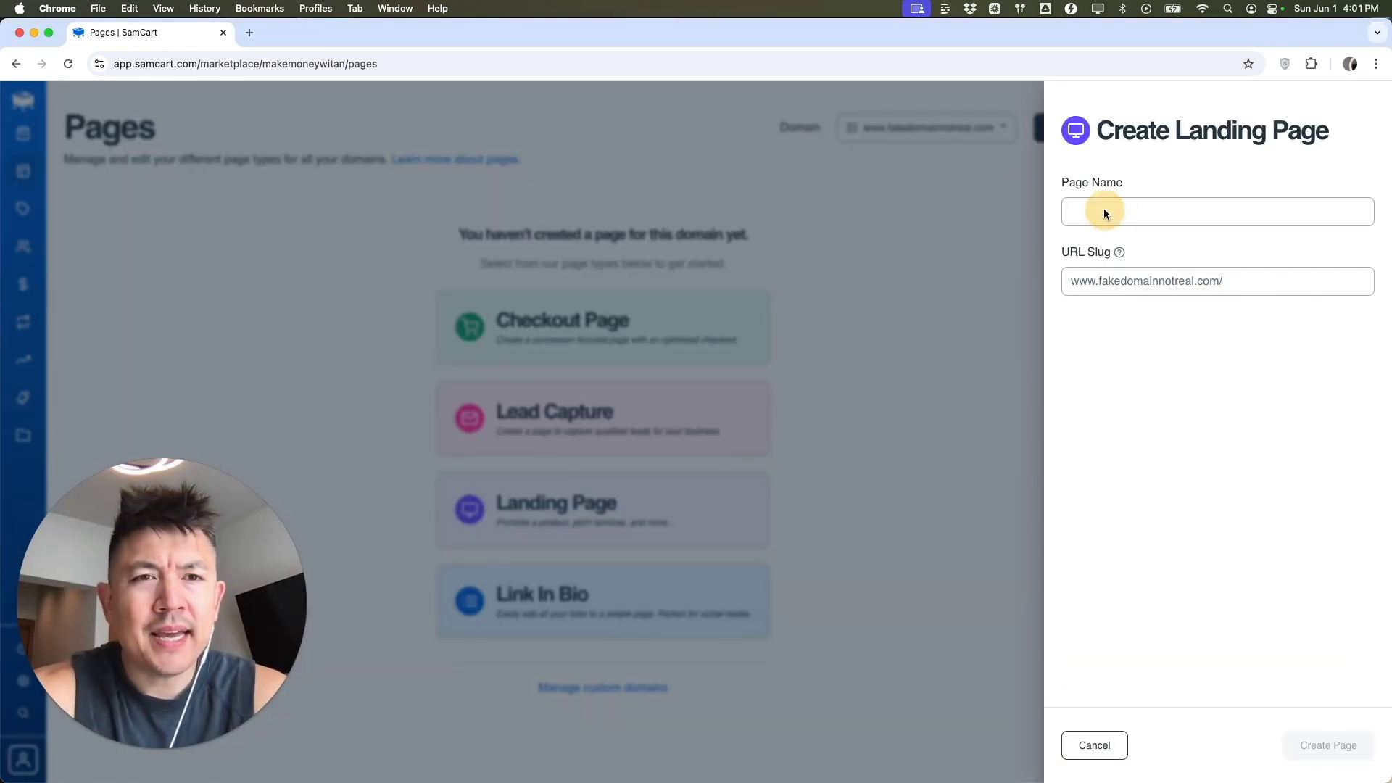
text(Ter)
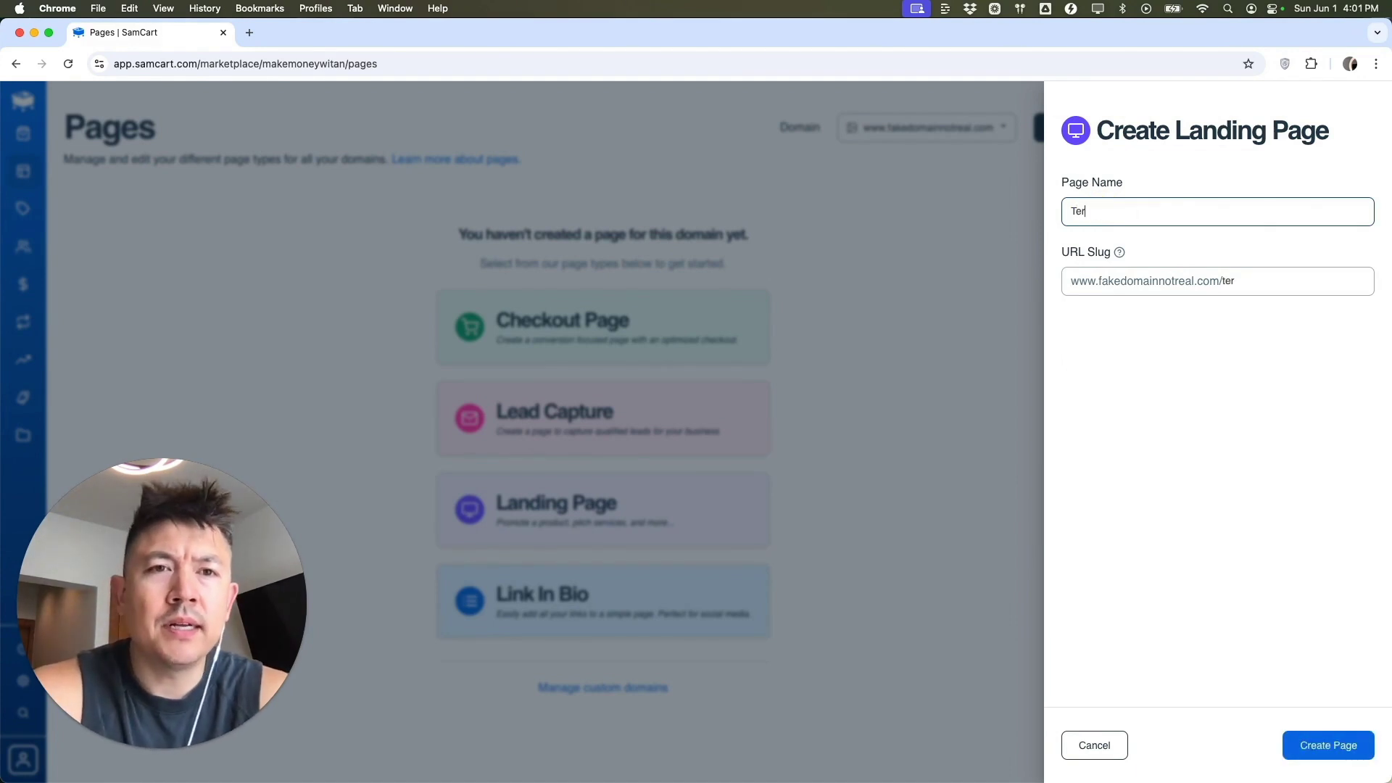
text(ms And Con)
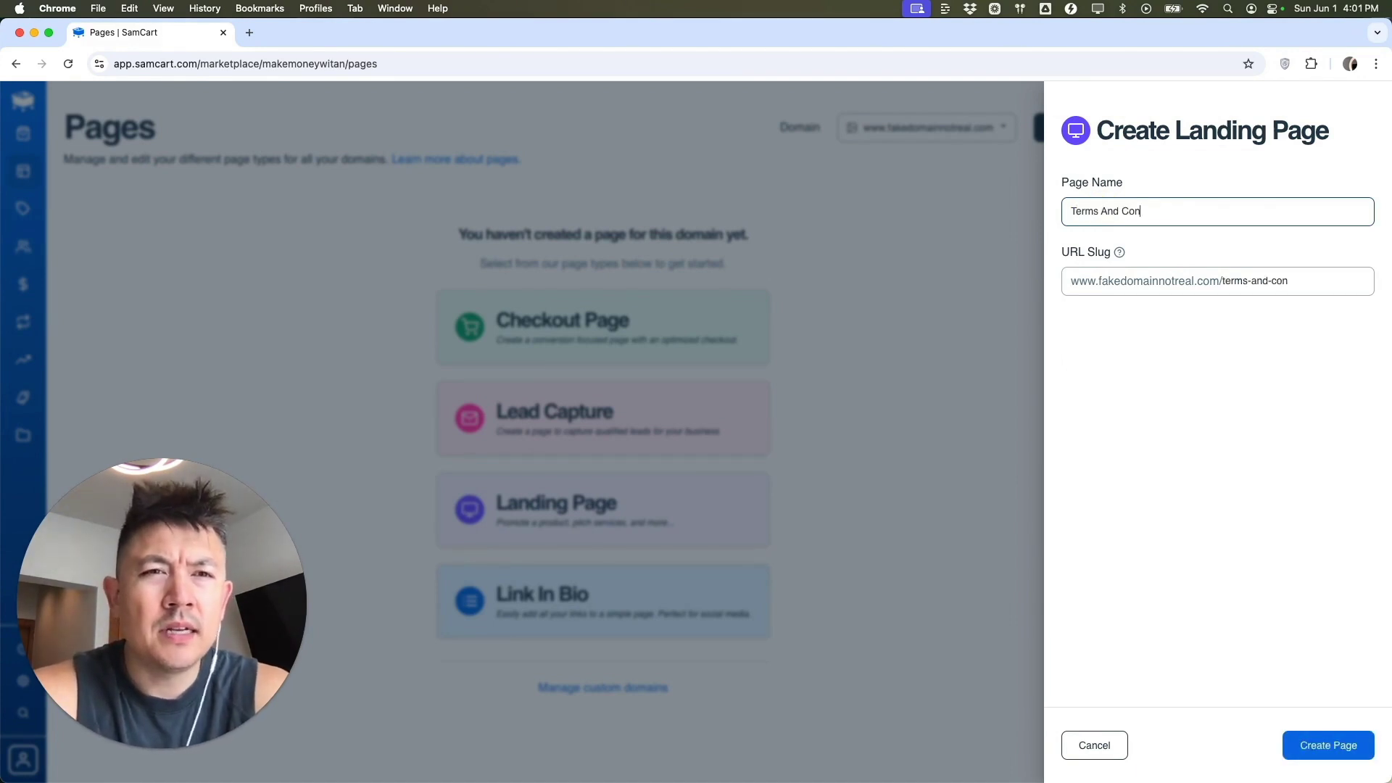
text(ditions Anthony)
click(1172, 404)
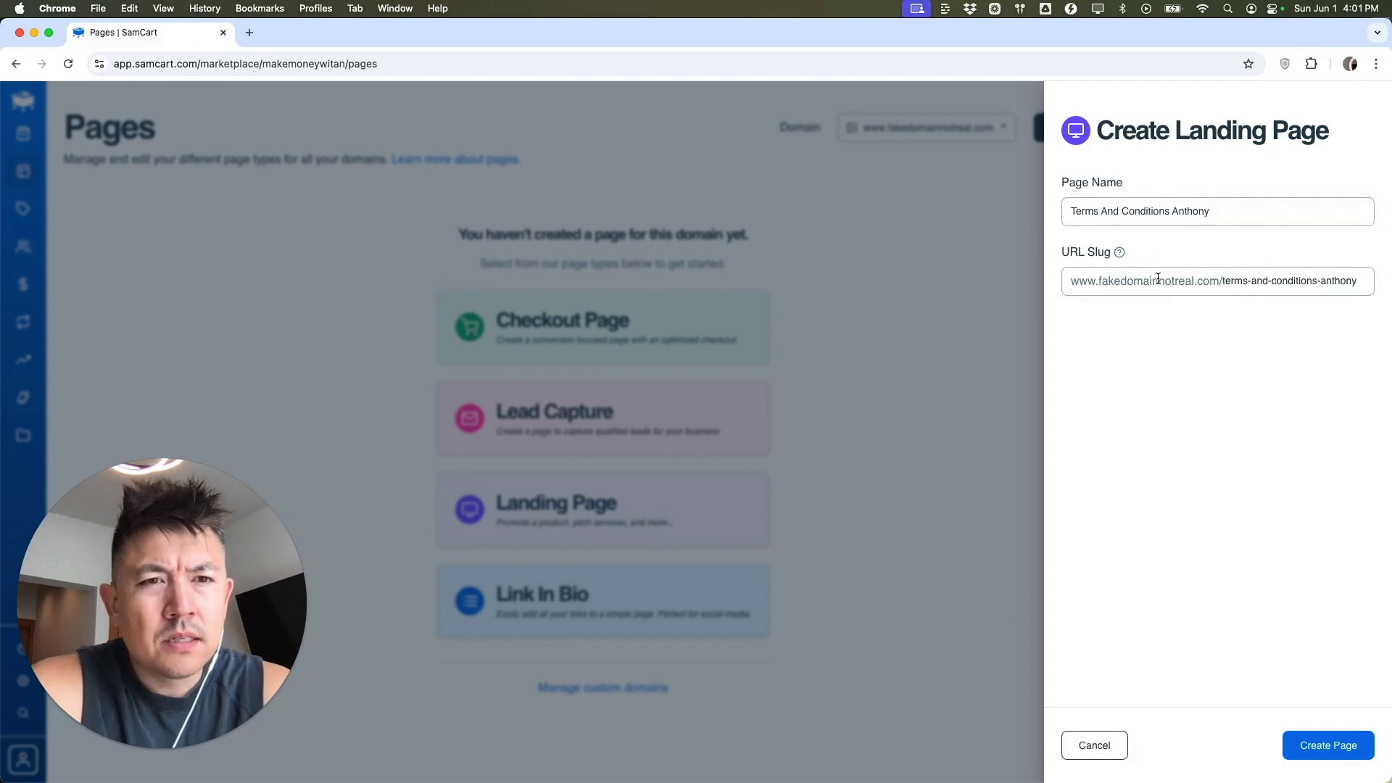
Step: Highlight the full page address in the URL slug and create the landing page
double_click(1156, 280)
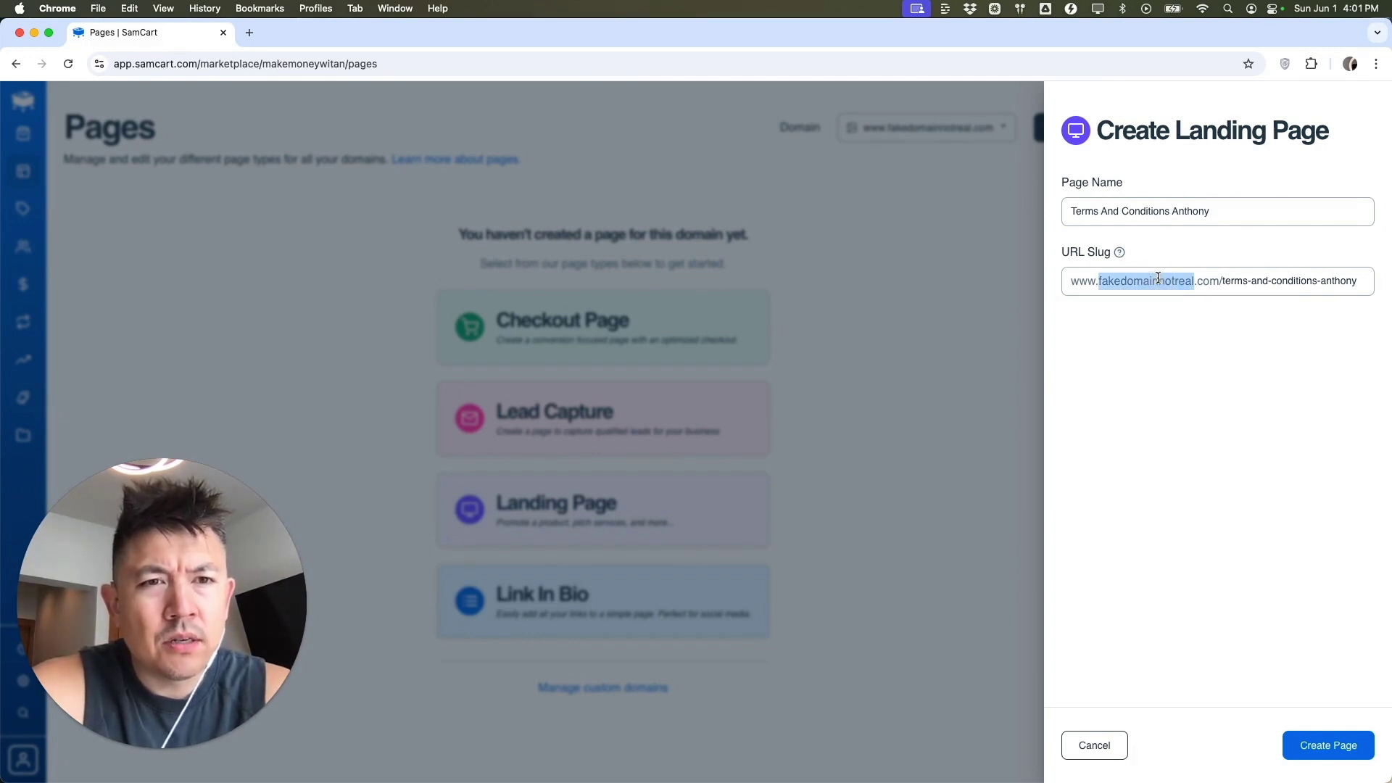
click(1075, 286)
drag(1072, 283, 1380, 276)
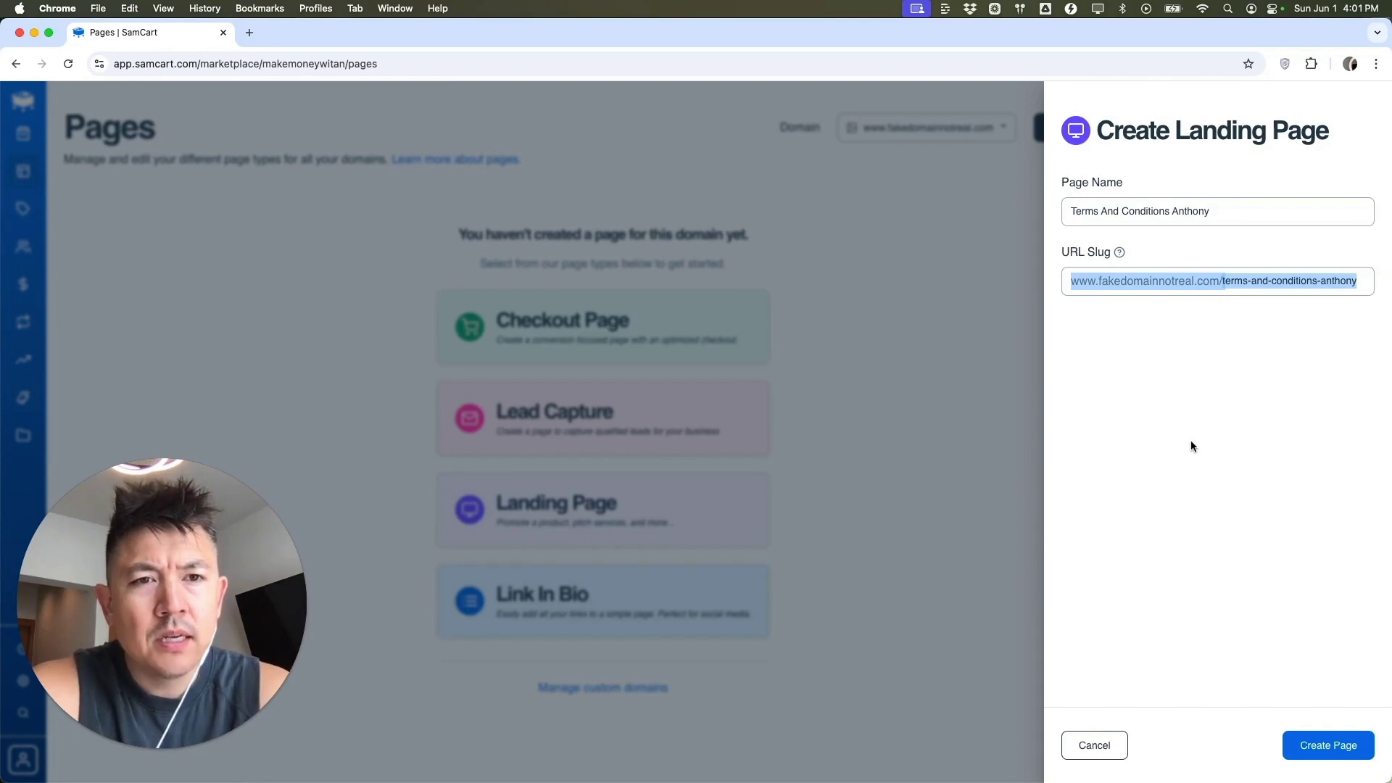
click(1327, 745)
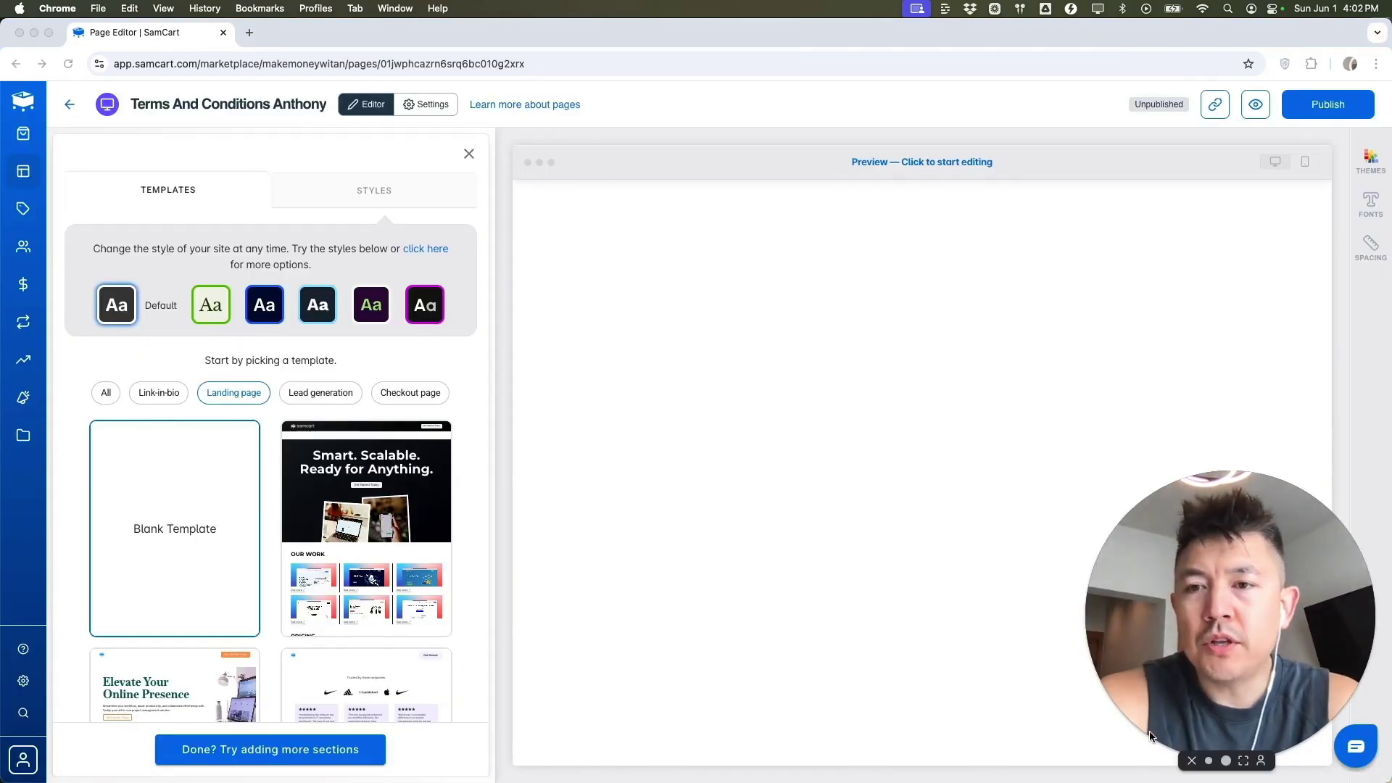
Step: Choose the Blank Template for the landing page and open the page for editing
scroll(324, 542, down, 5)
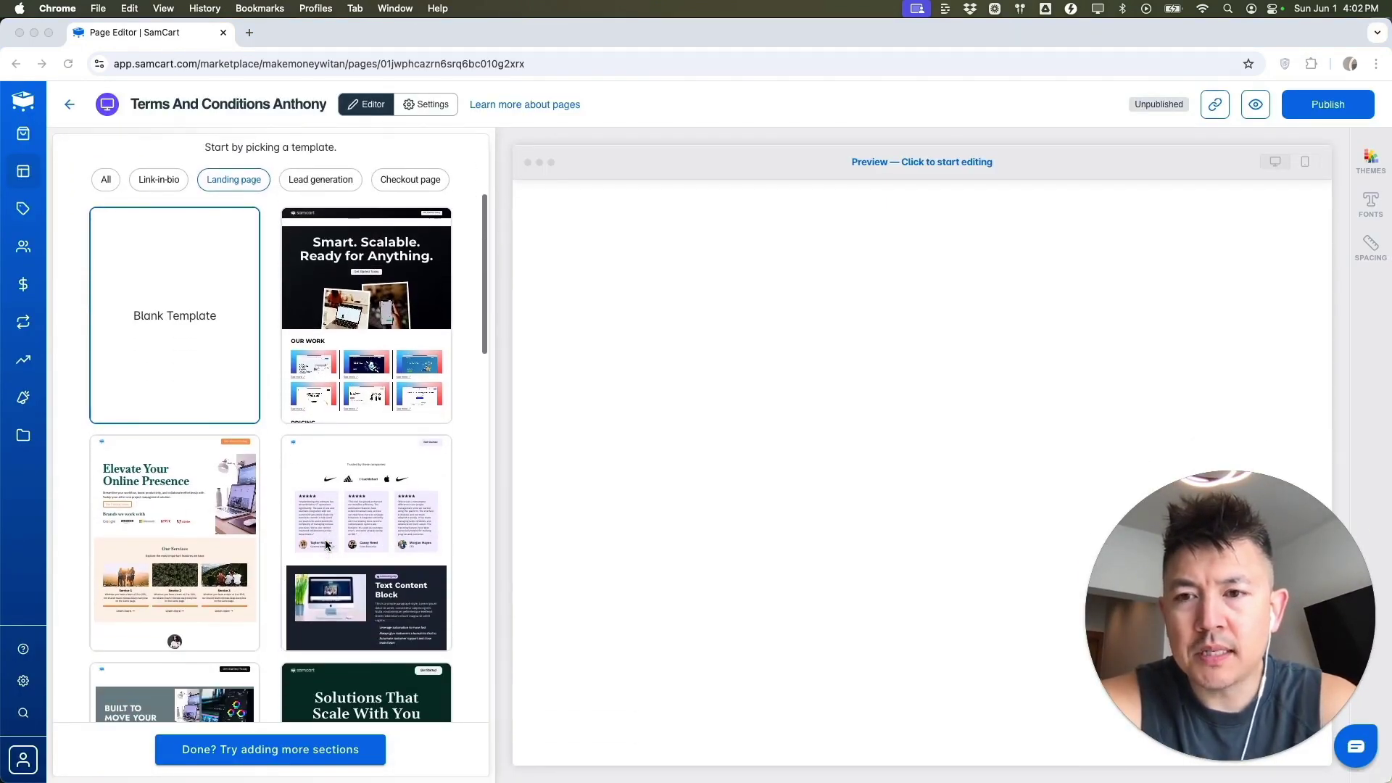
scroll(324, 542, up, 5)
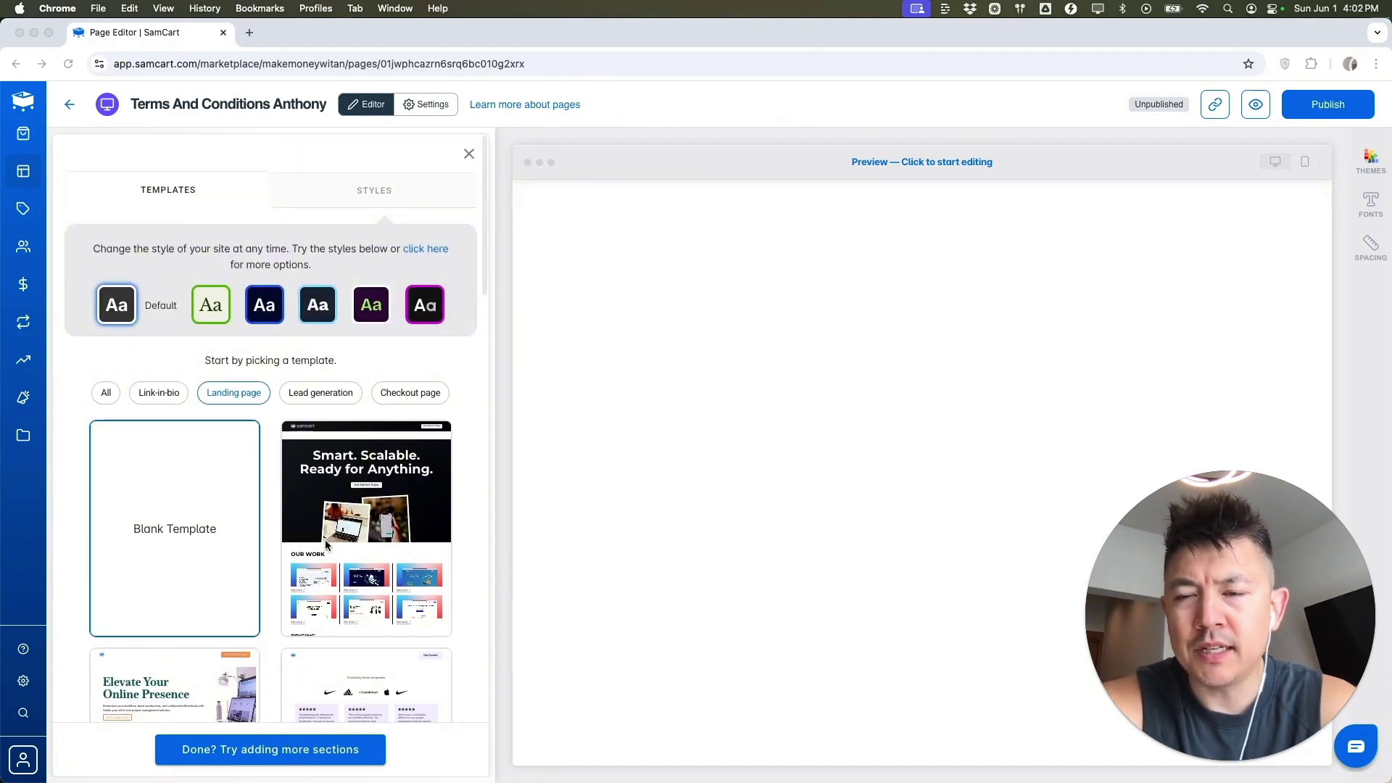
click(152, 482)
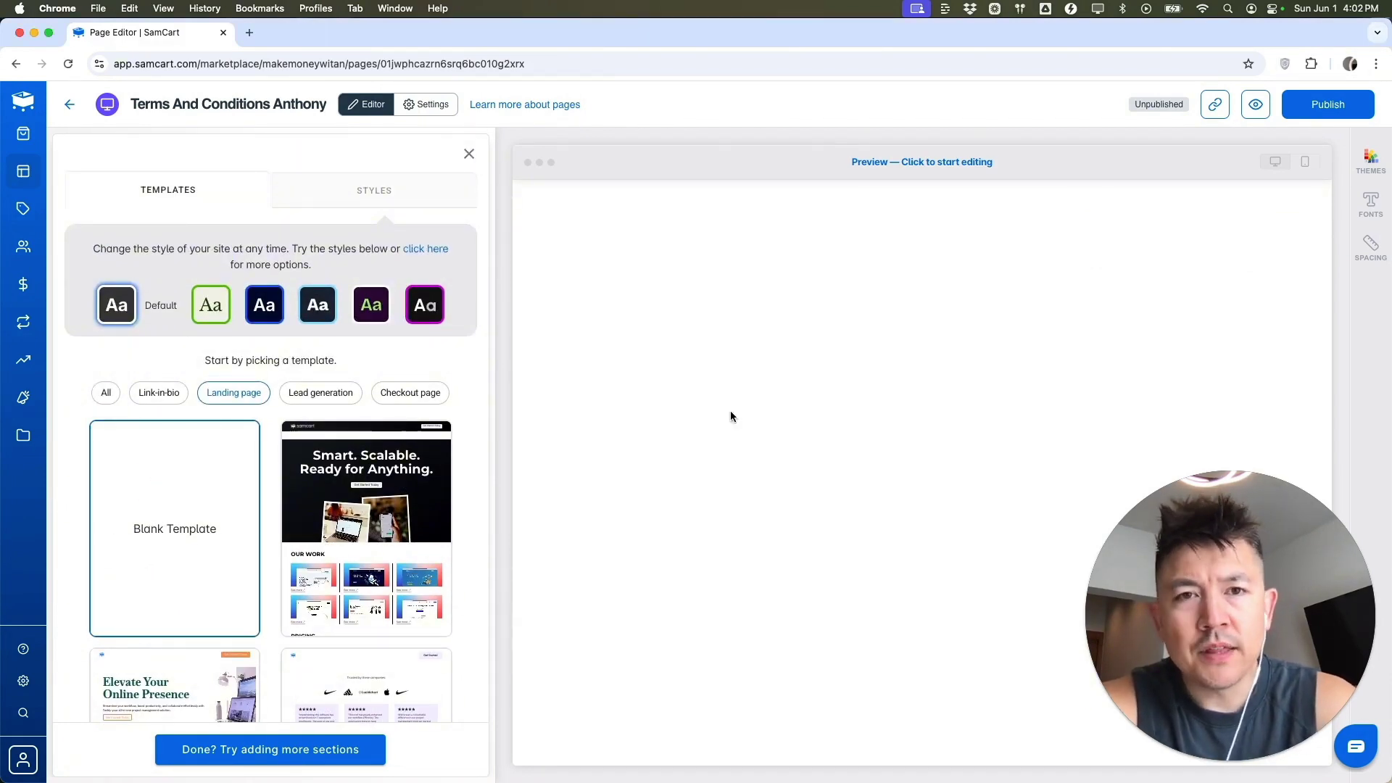
click(941, 162)
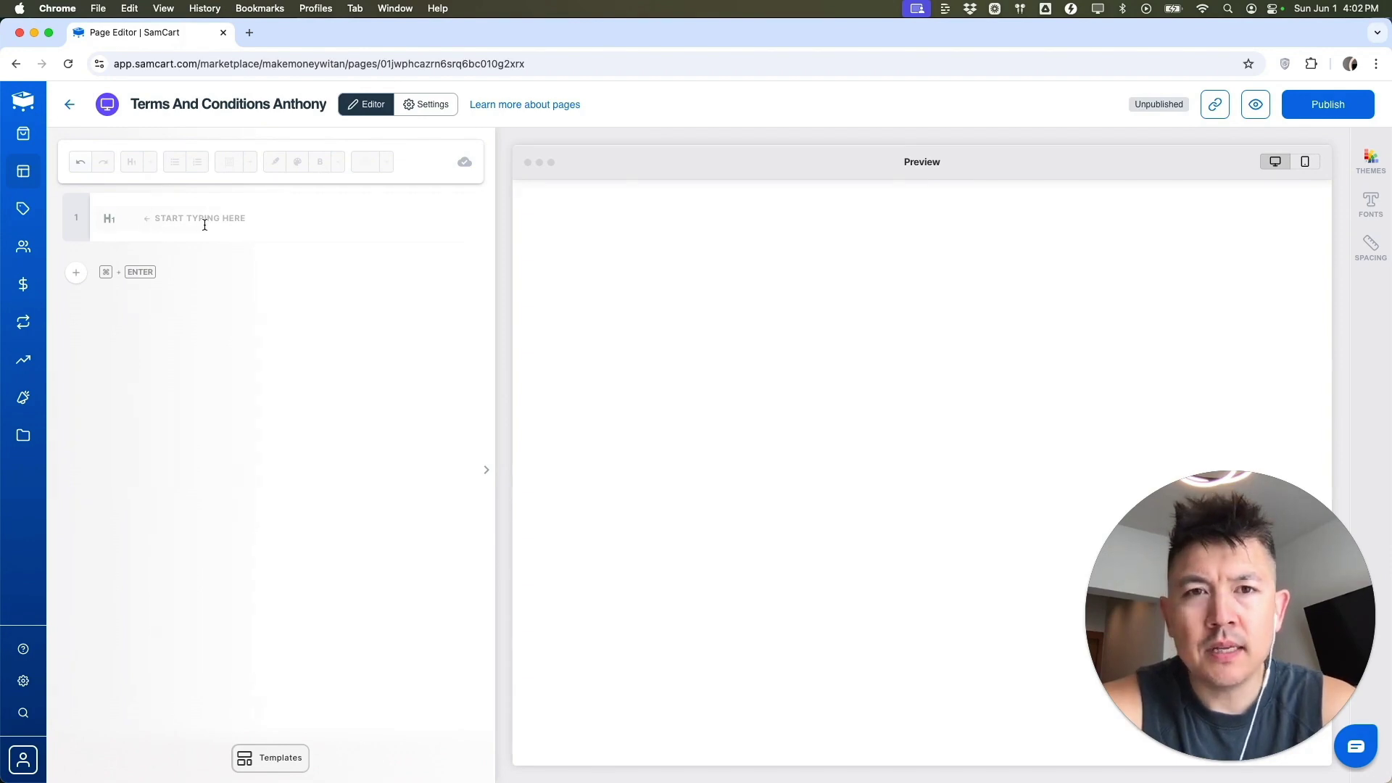
Step: Enter "TERMS AND CONDITIONS" as the page's Heading 1 on the first line
click(159, 224)
text(term)
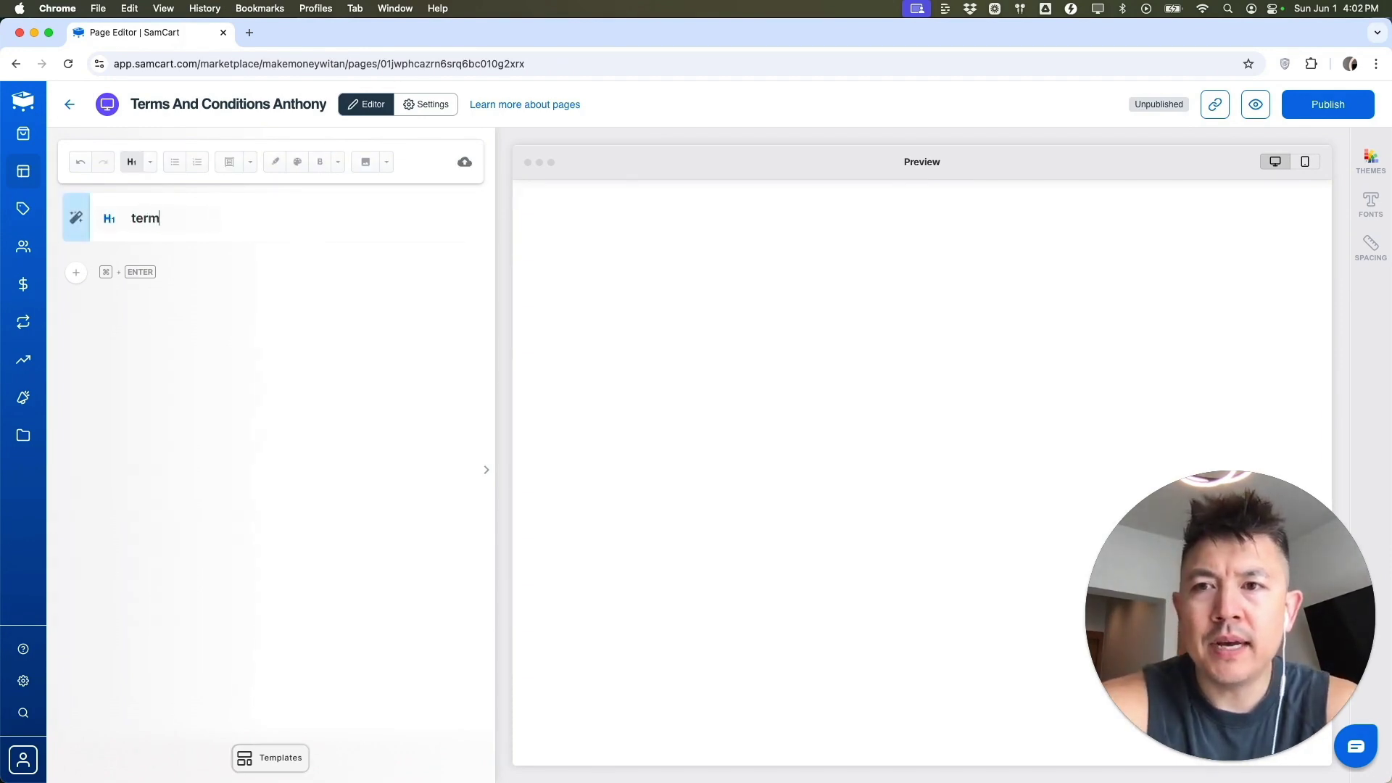
key(BackSpace)
key(BackSpace)
key(BackSpace)
key(BackSpace)
text(TERMS )
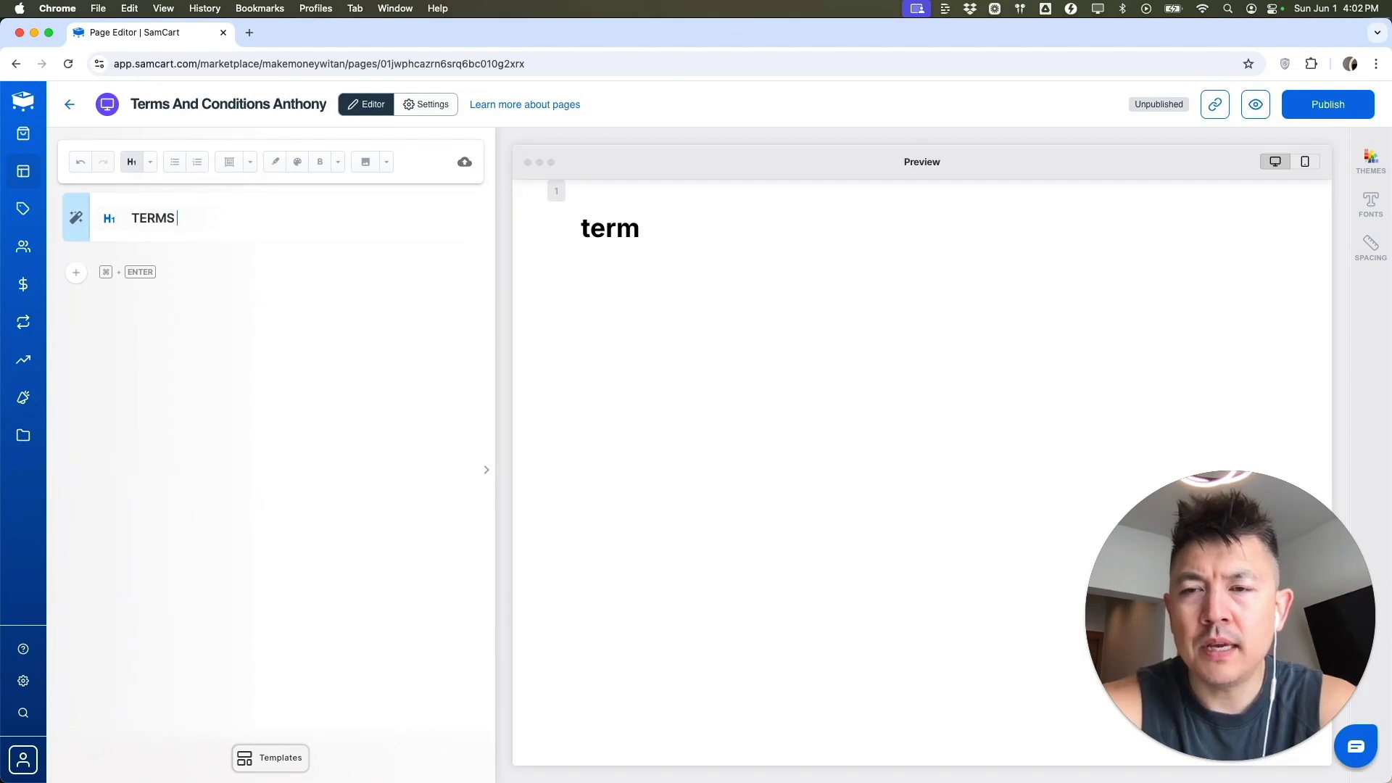
text(AND CONDITIONS)
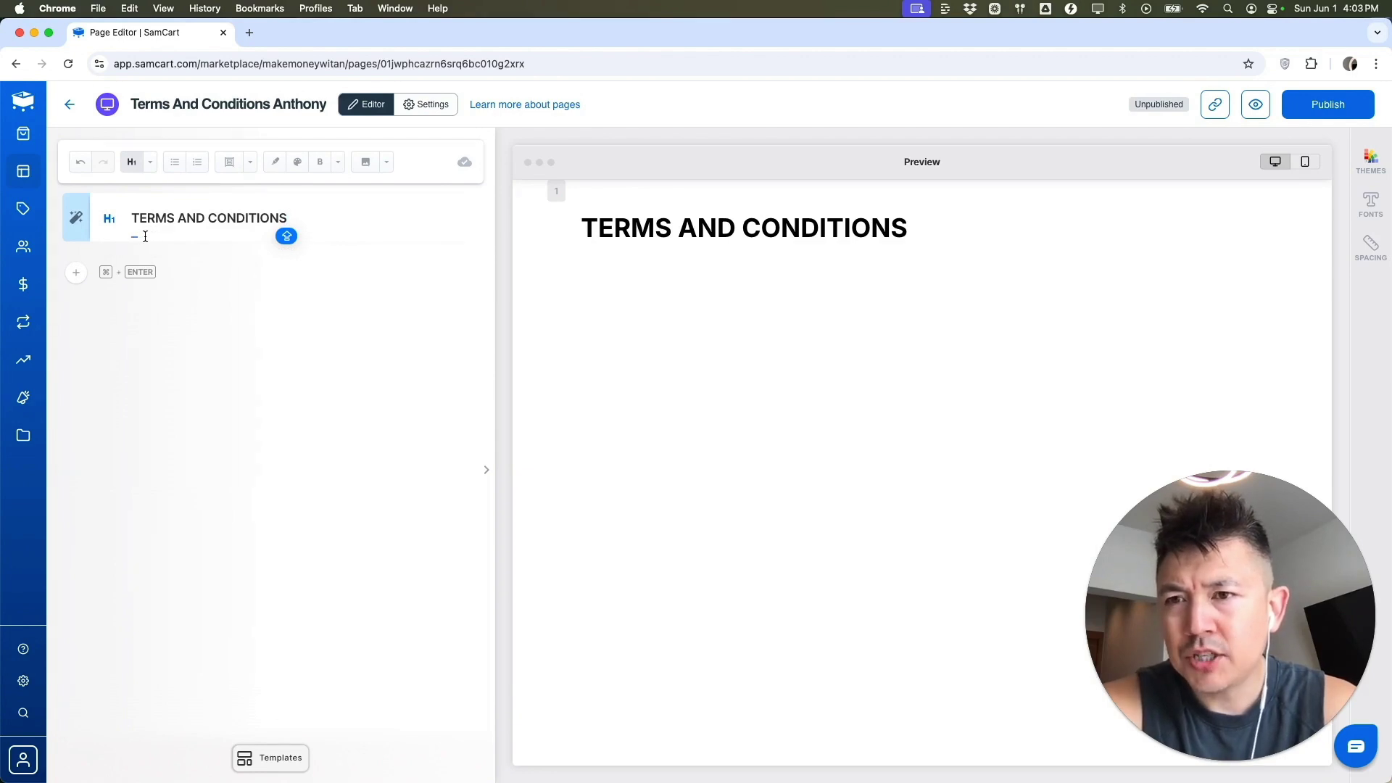
Step: Add a Heading 3 line below the title reading "PASTE IN YOUR TERMS AND CONDITIONS HERE."
click(145, 236)
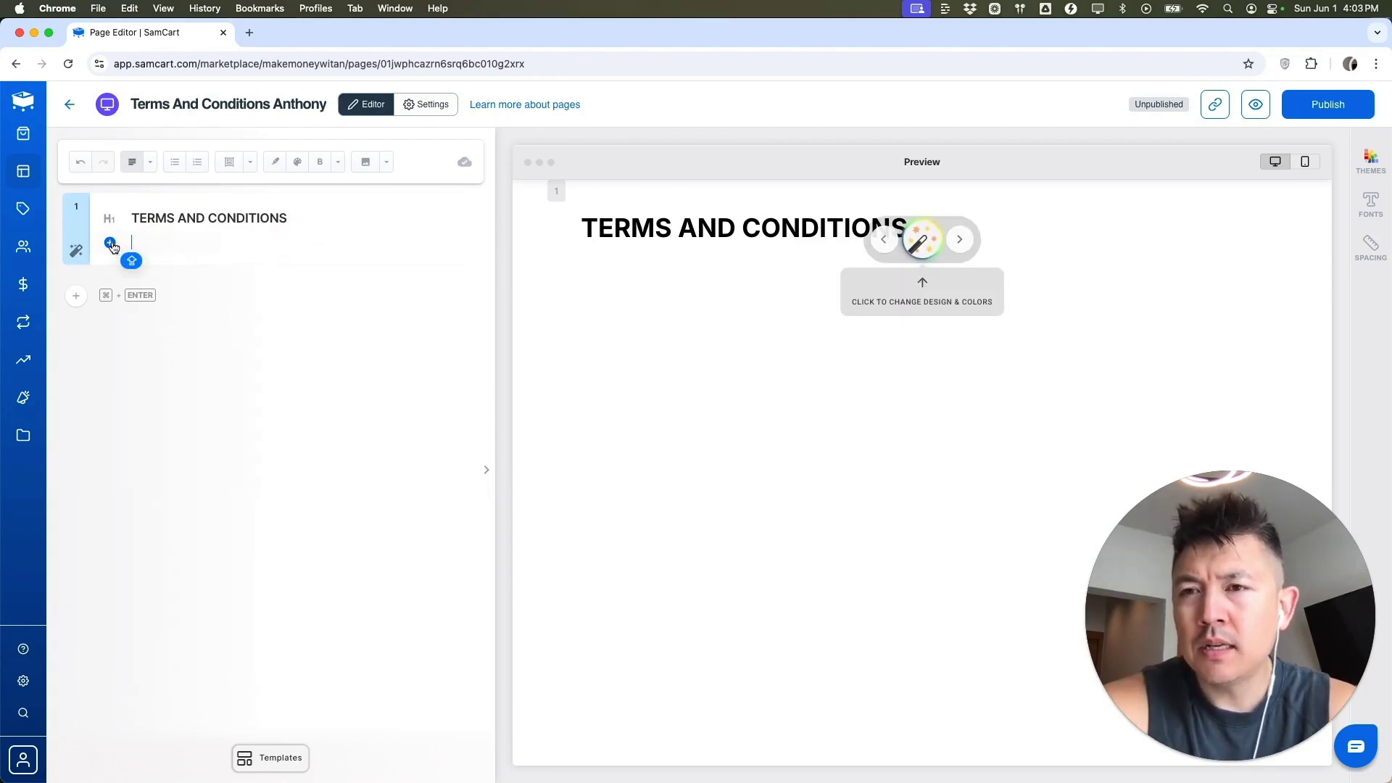
click(110, 244)
scroll(158, 328, down, 1)
scroll(158, 329, down, 1)
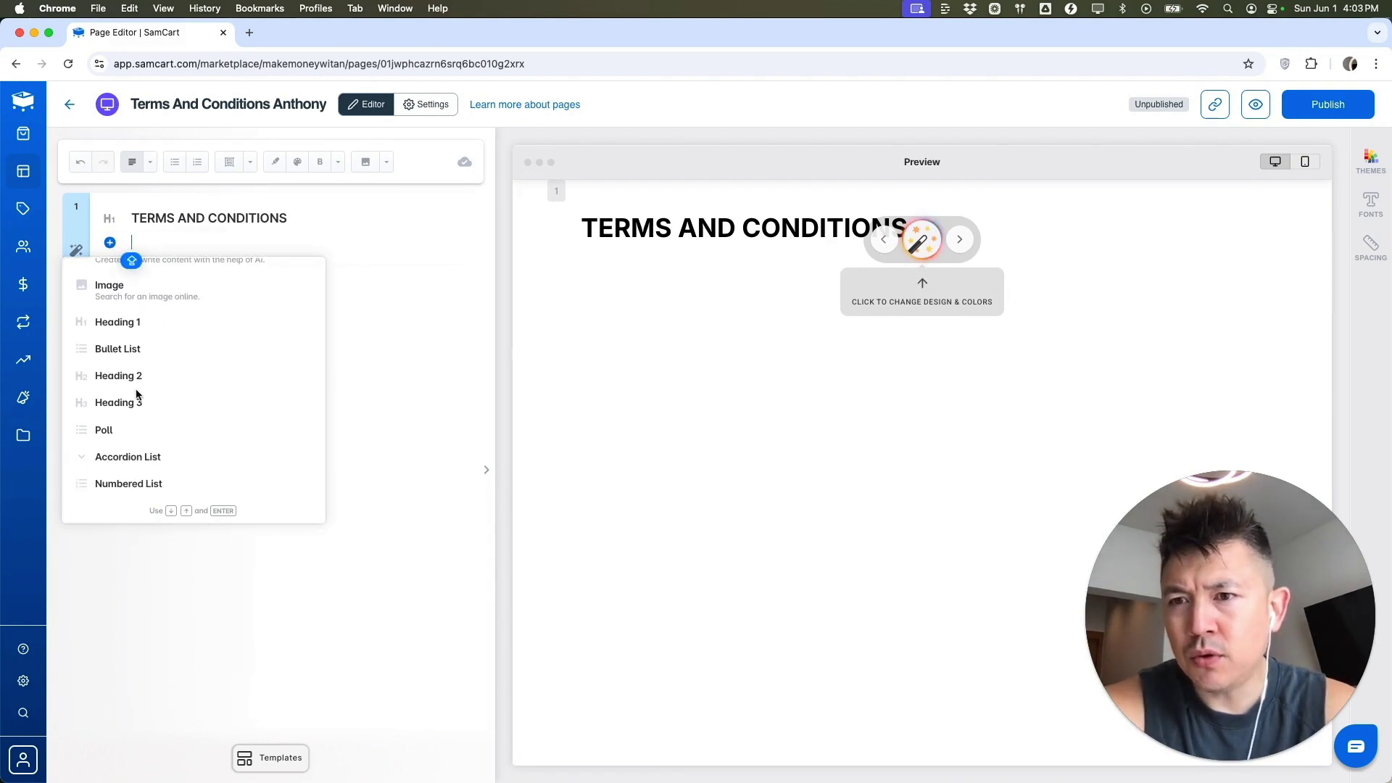
click(116, 403)
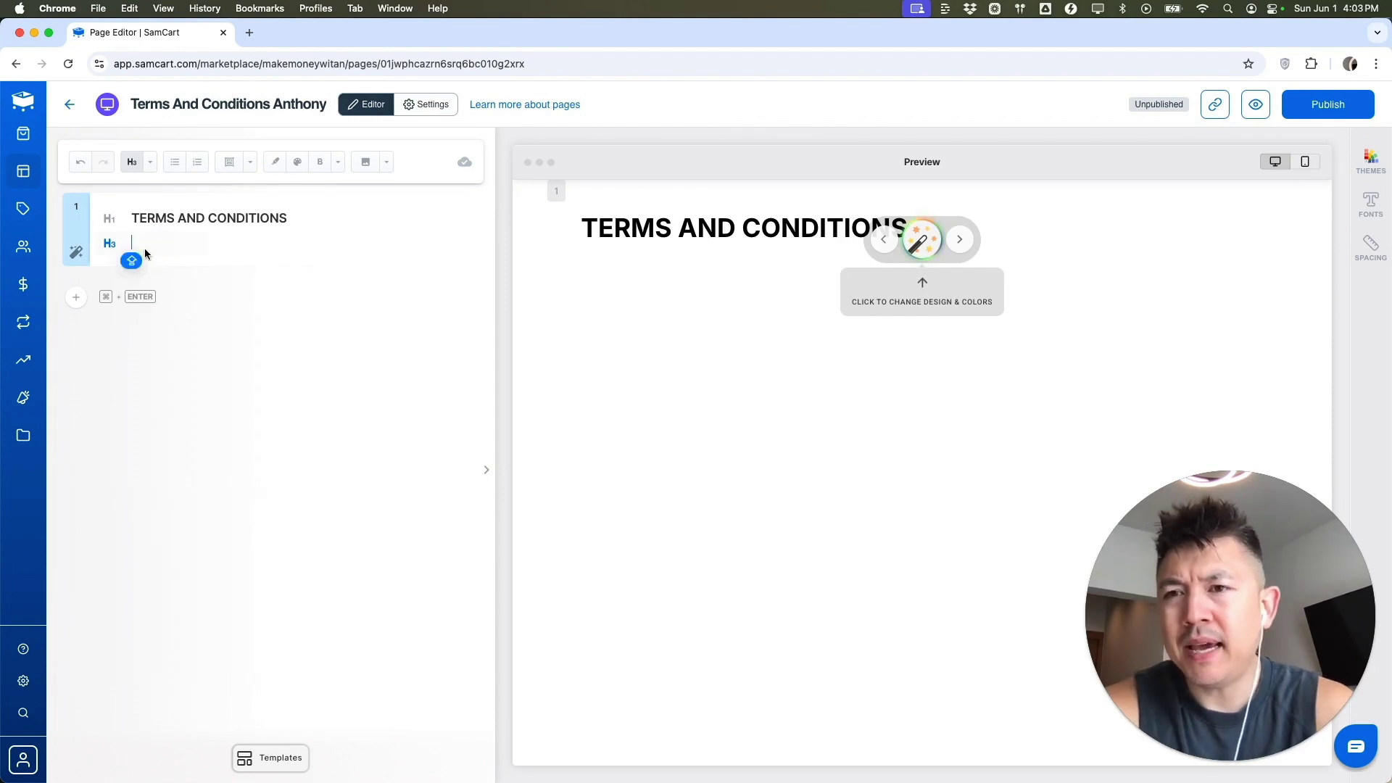
text(PA)
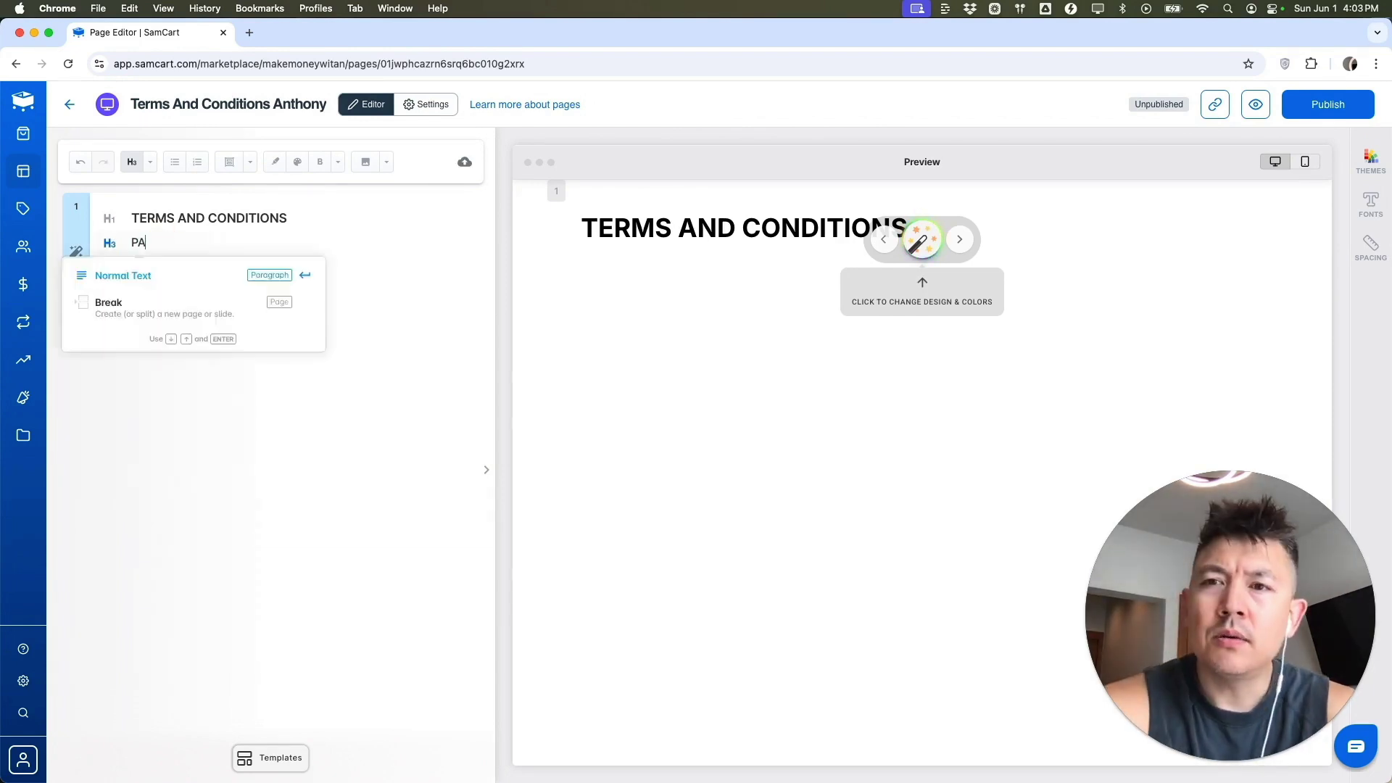
text(STE IN YOUR TERMS )
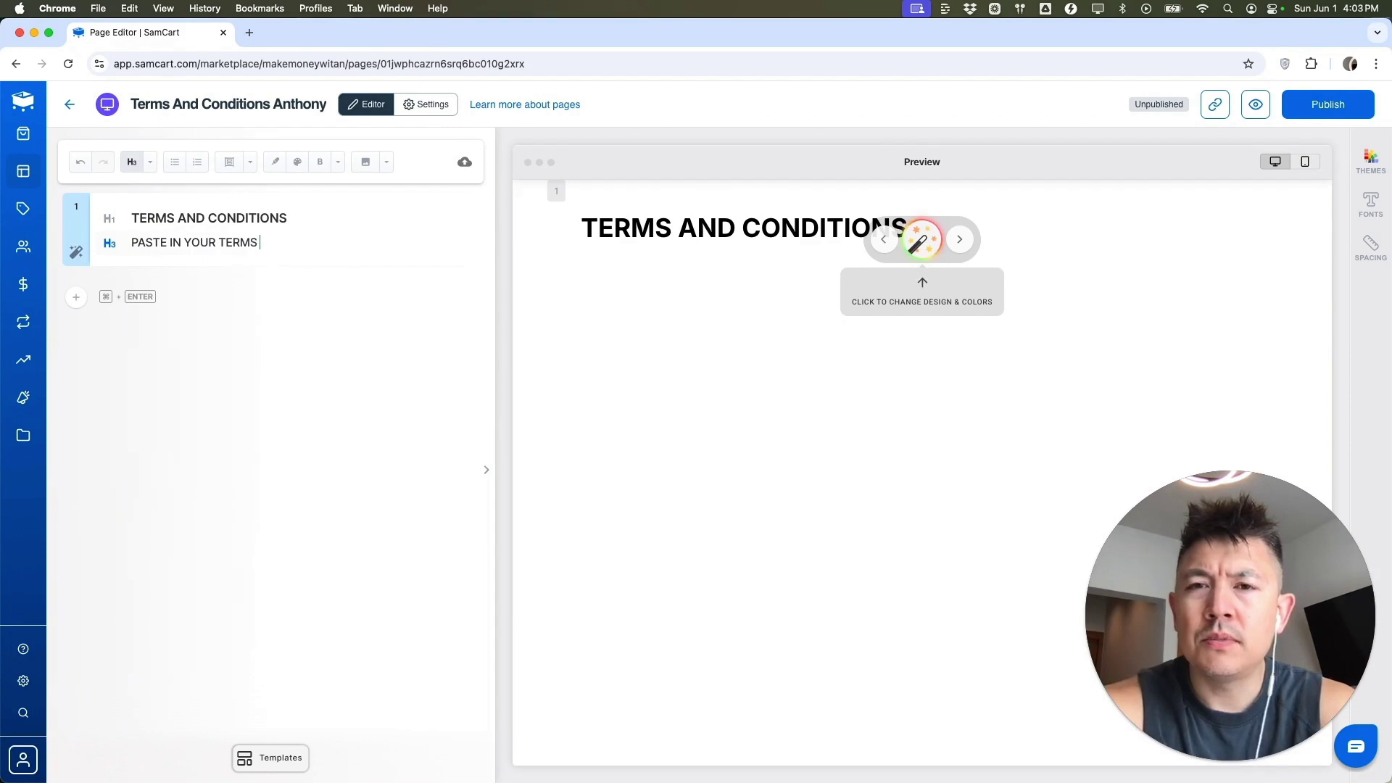
text(AND CONDITIONS HERE.)
Step: Add a normal text line below the subheading reading "HERE IS MY TERMS AND CONDITIONS."
key(Return)
text(HERE)
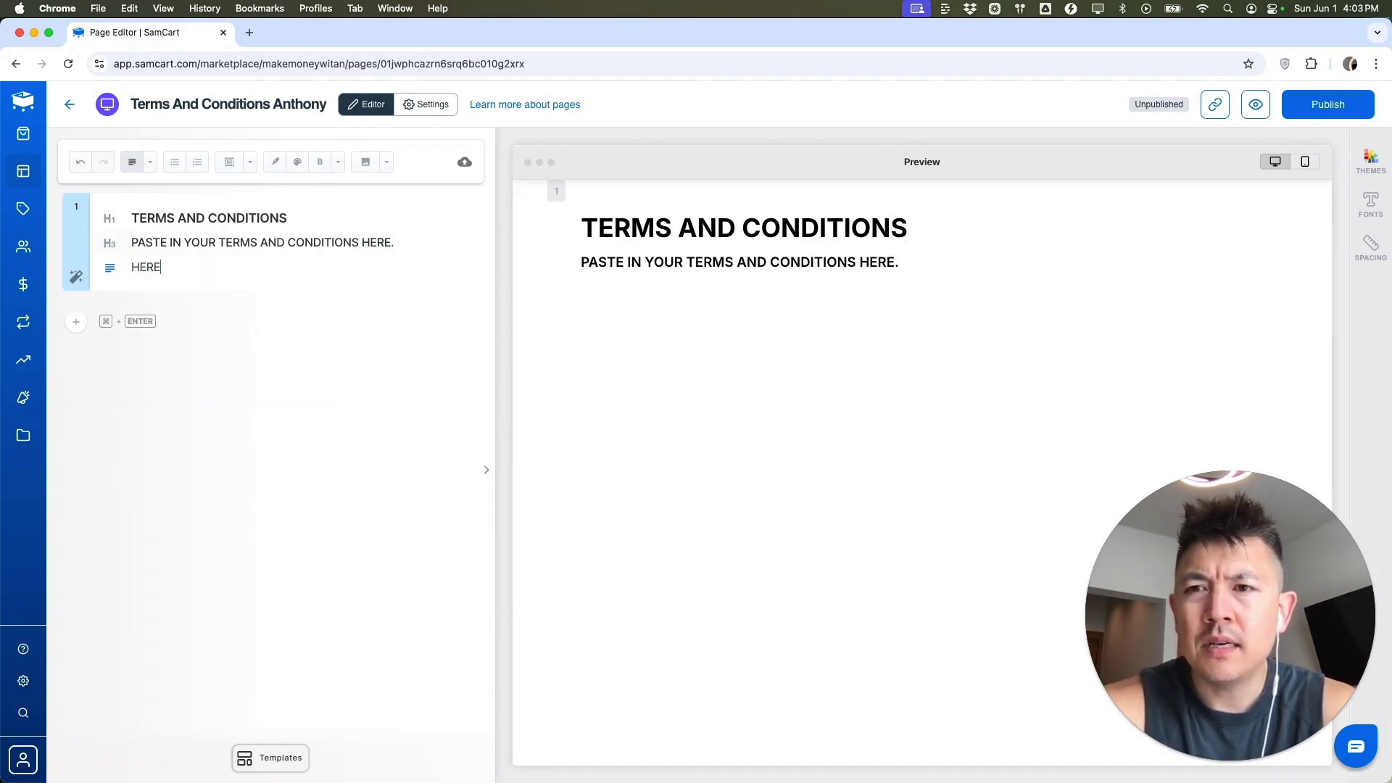
text( IS MY TERMS AND CONDITIONS.)
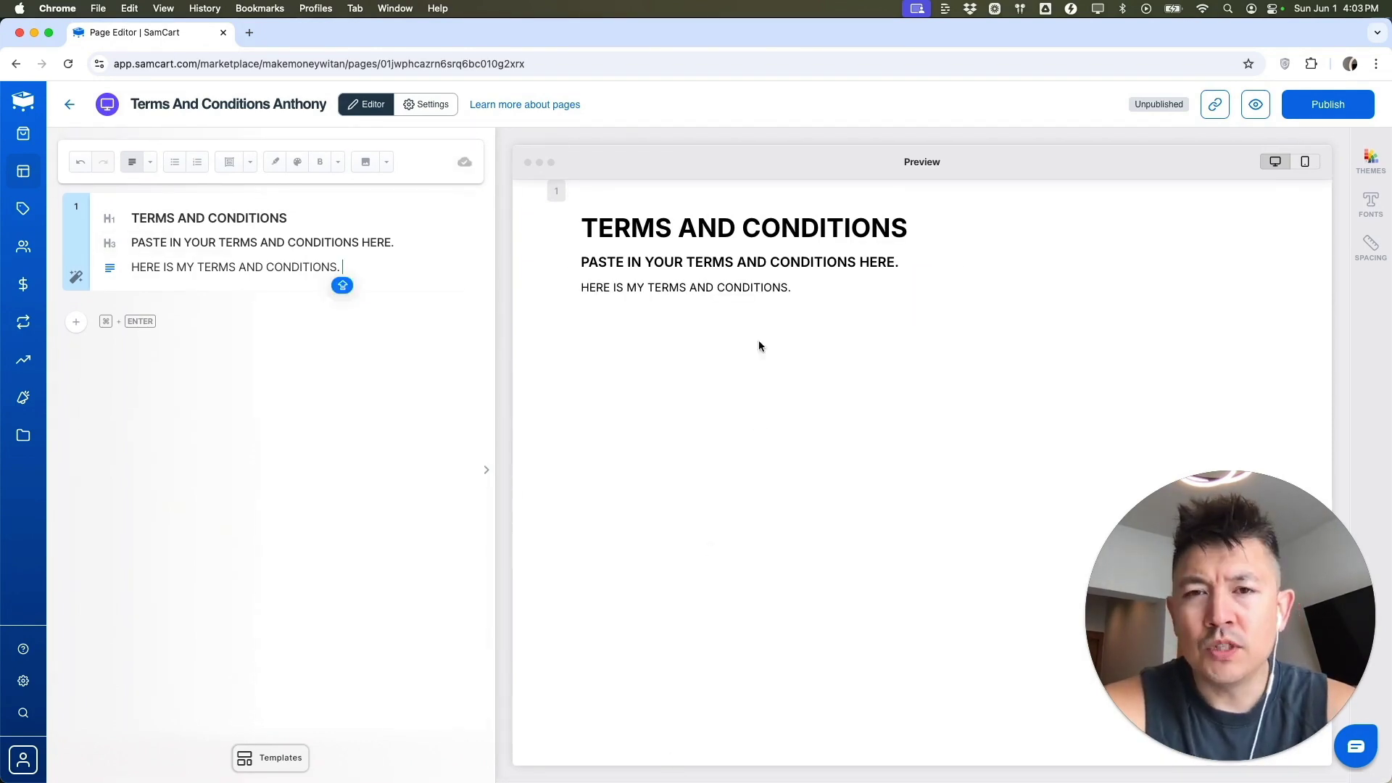
Step: Publish the terms and conditions page and open its live version
click(1309, 108)
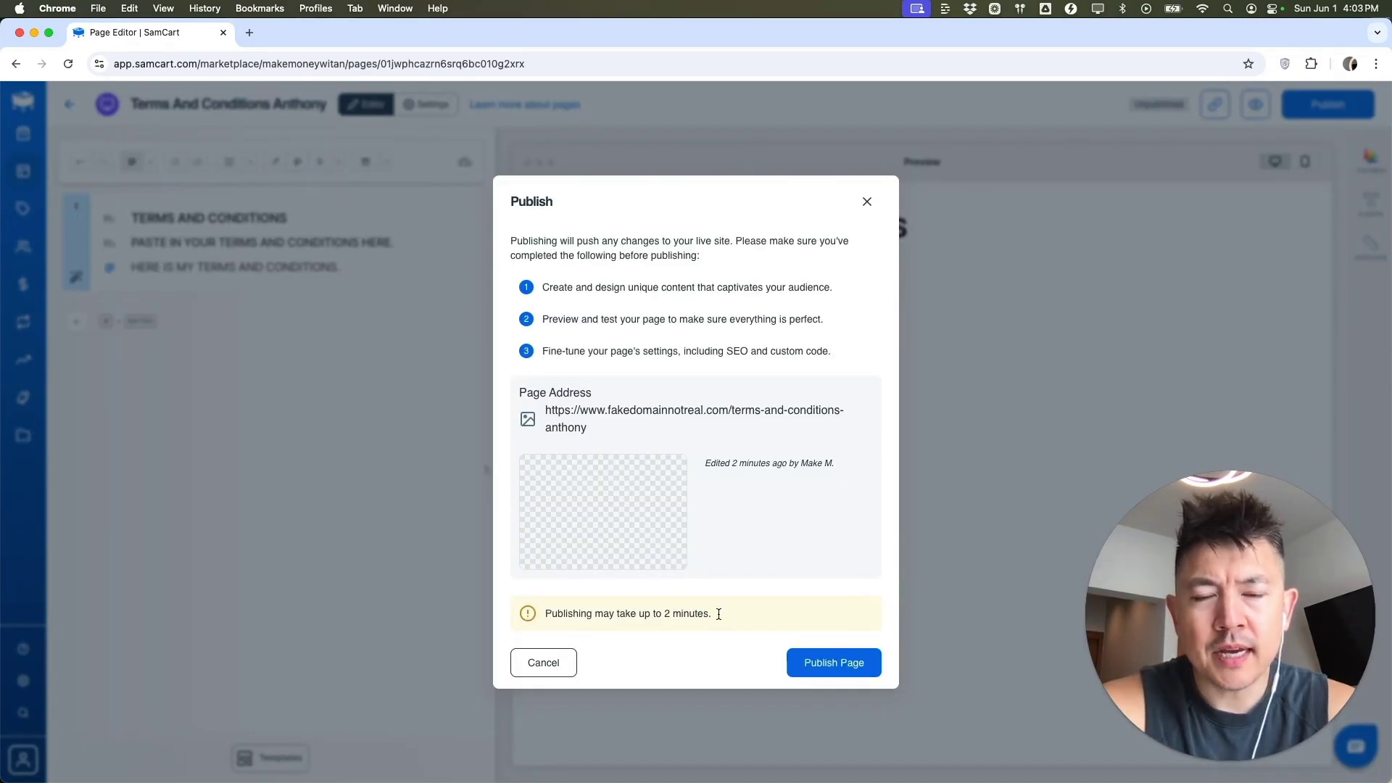
click(840, 664)
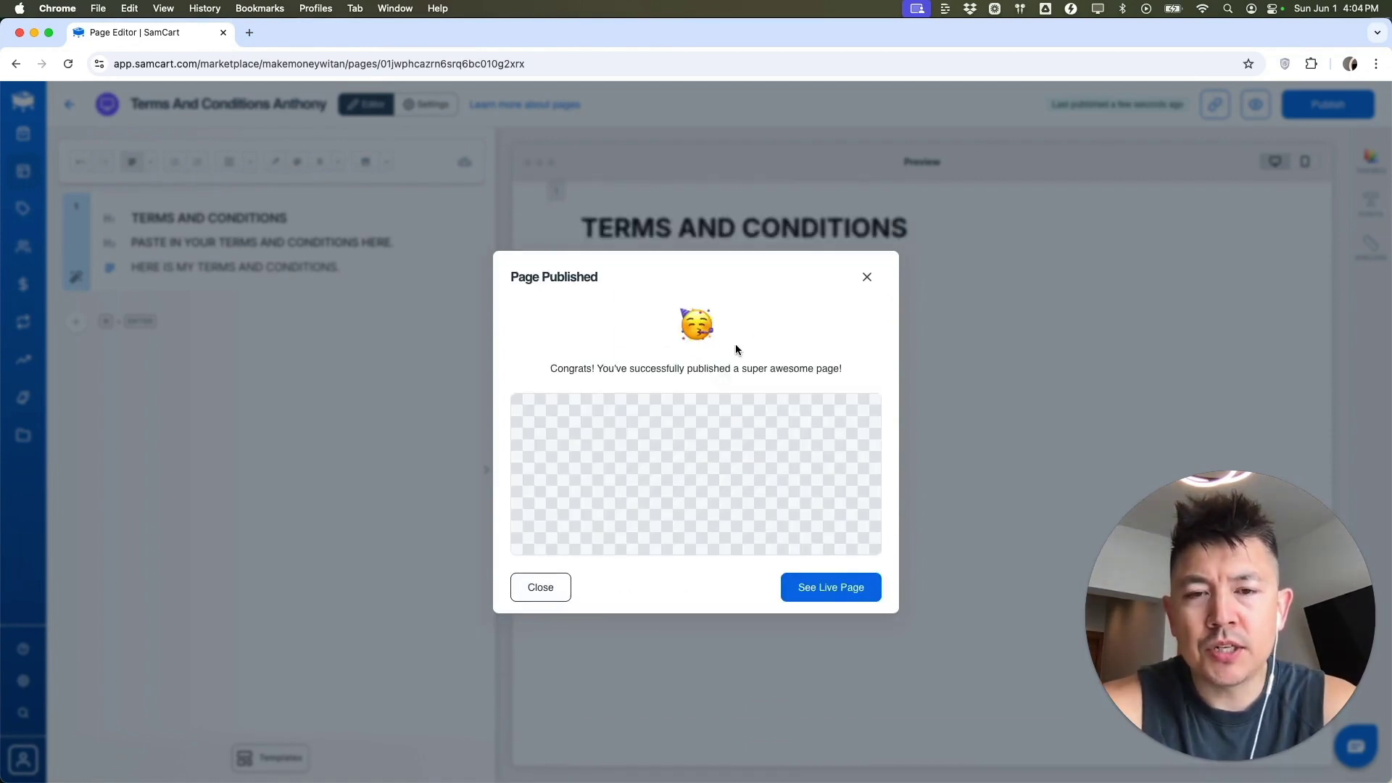
click(842, 588)
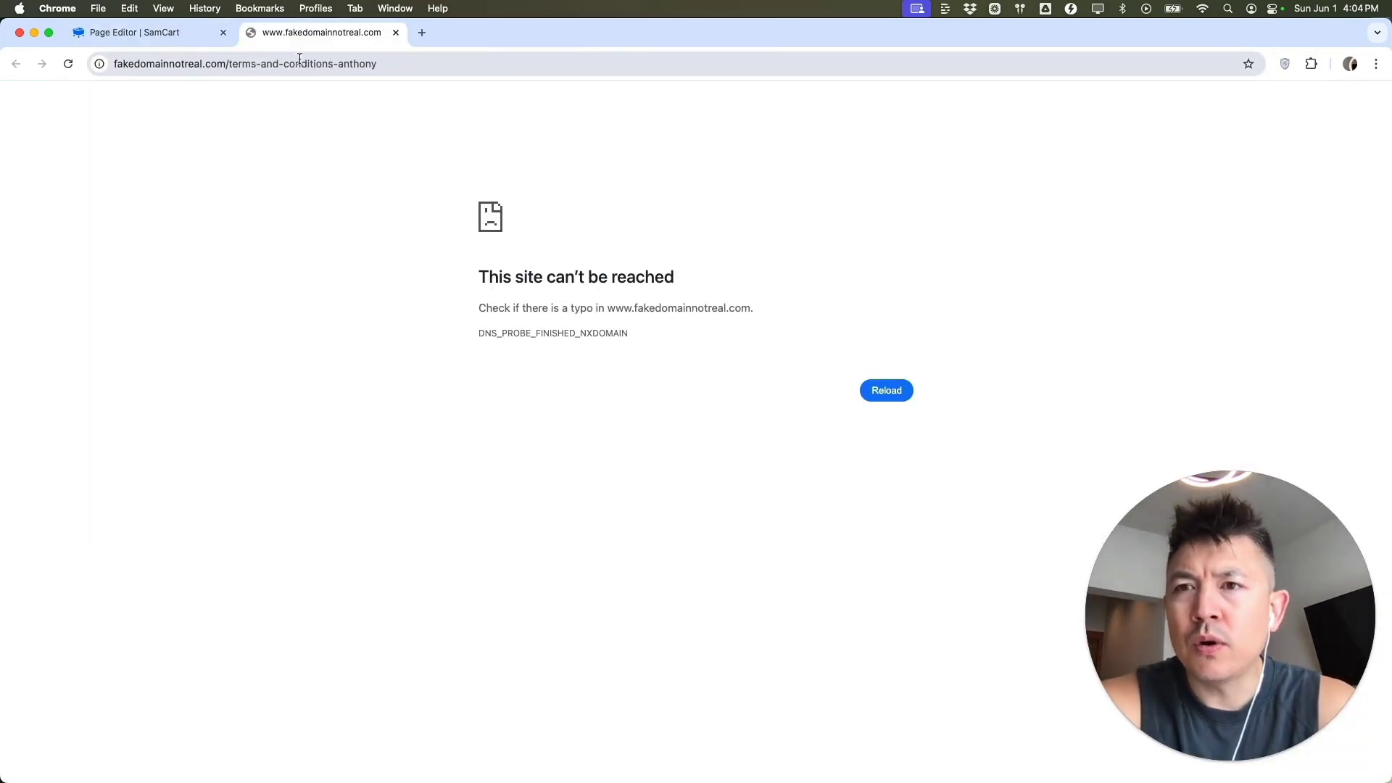
Step: Copy the live page's address, return to the page editor and dismiss the publishing confirmation
click(344, 64)
click(164, 33)
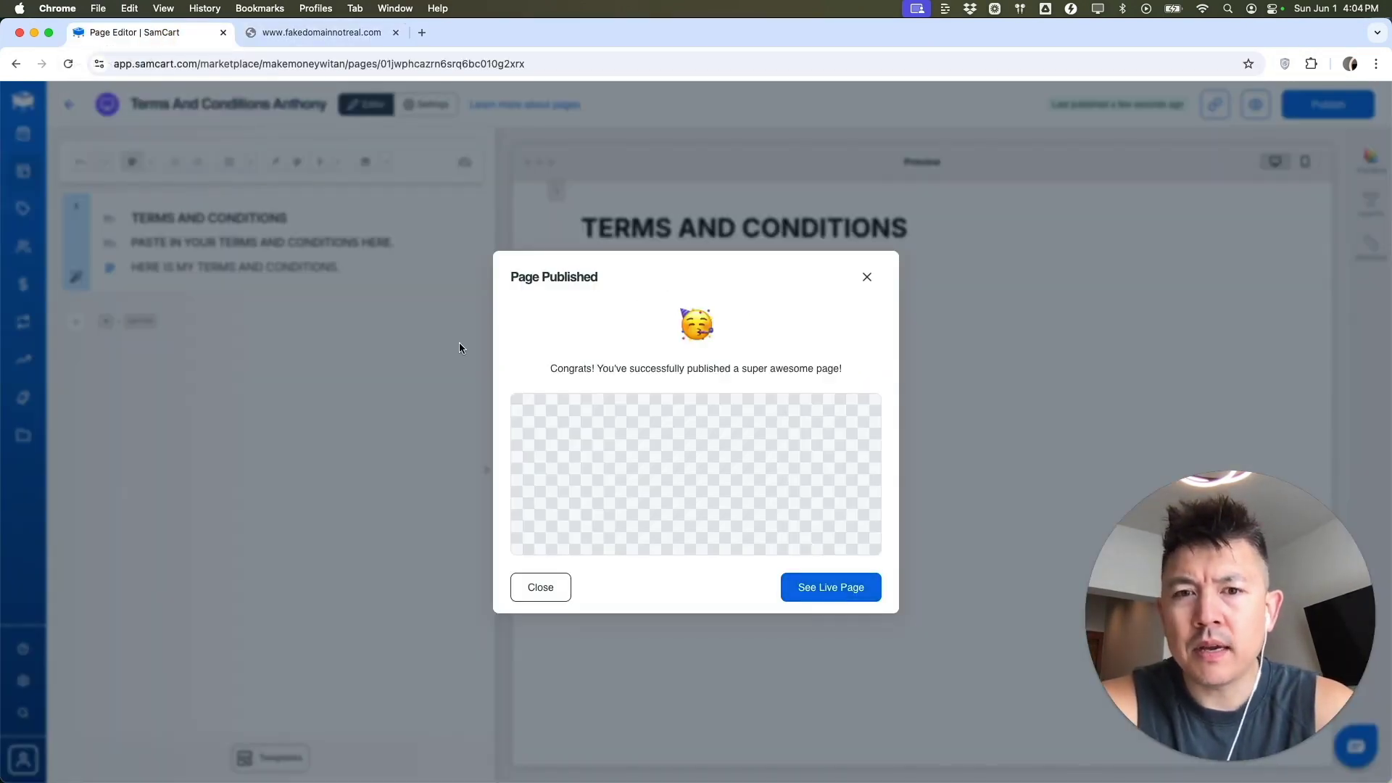
click(548, 587)
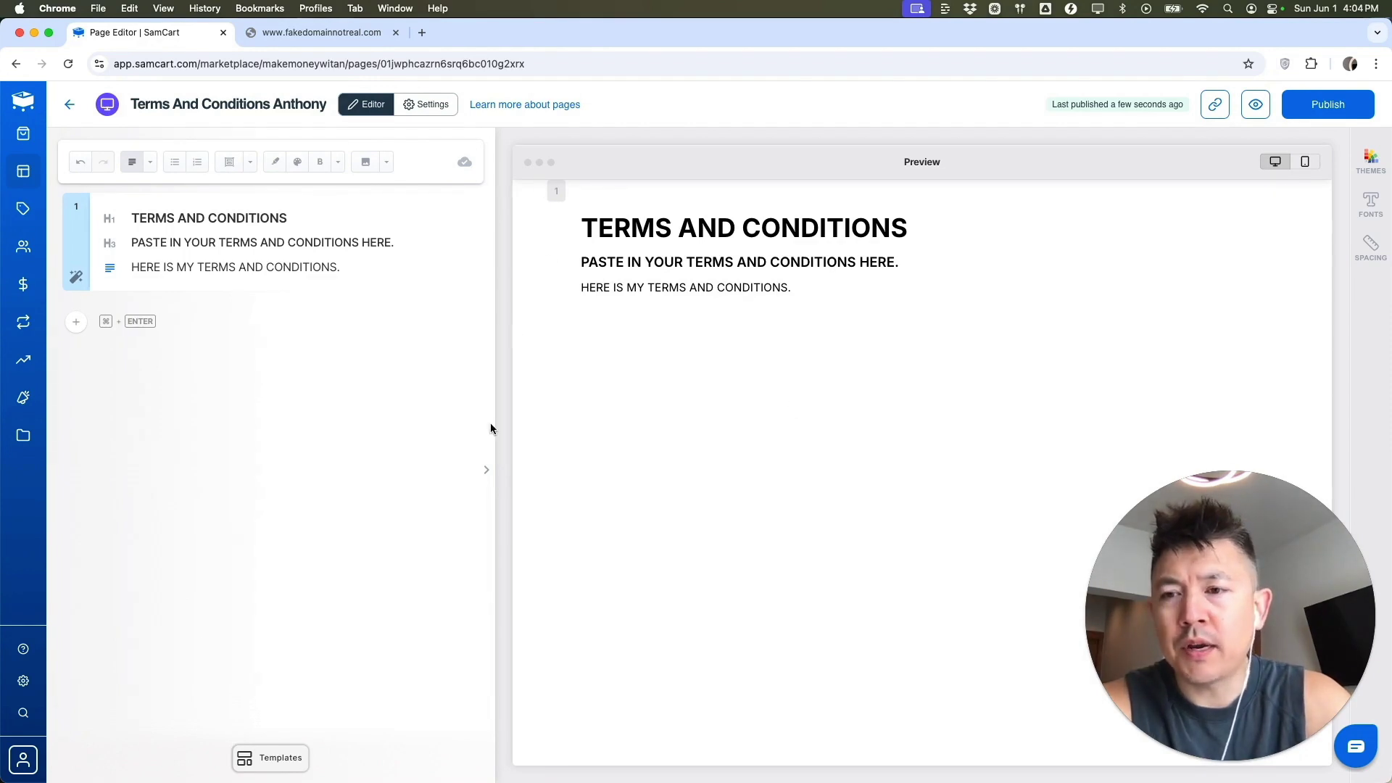
Step: In the branding settings, set the Terms & Conditions URL to the copied live address of the terms page and save the changes
mouse_move(31, 129)
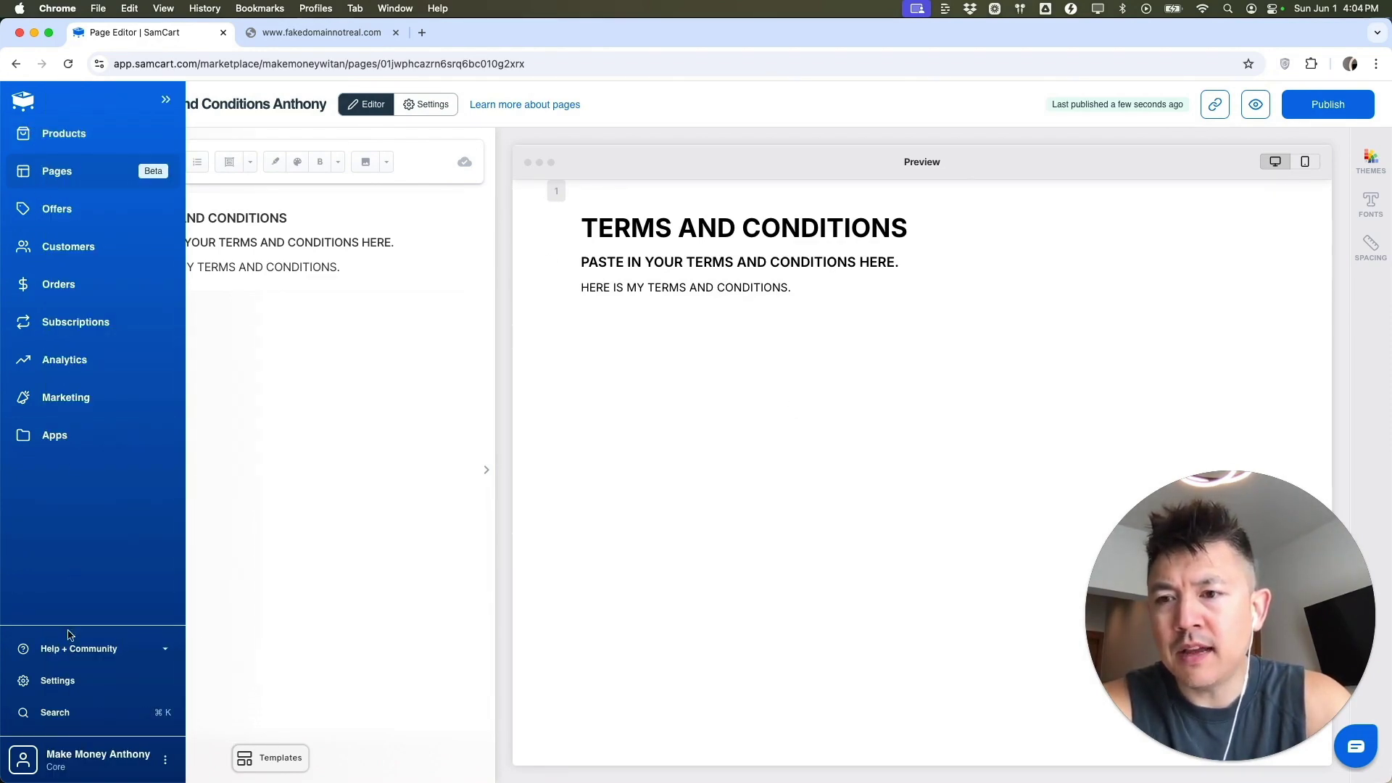
click(86, 694)
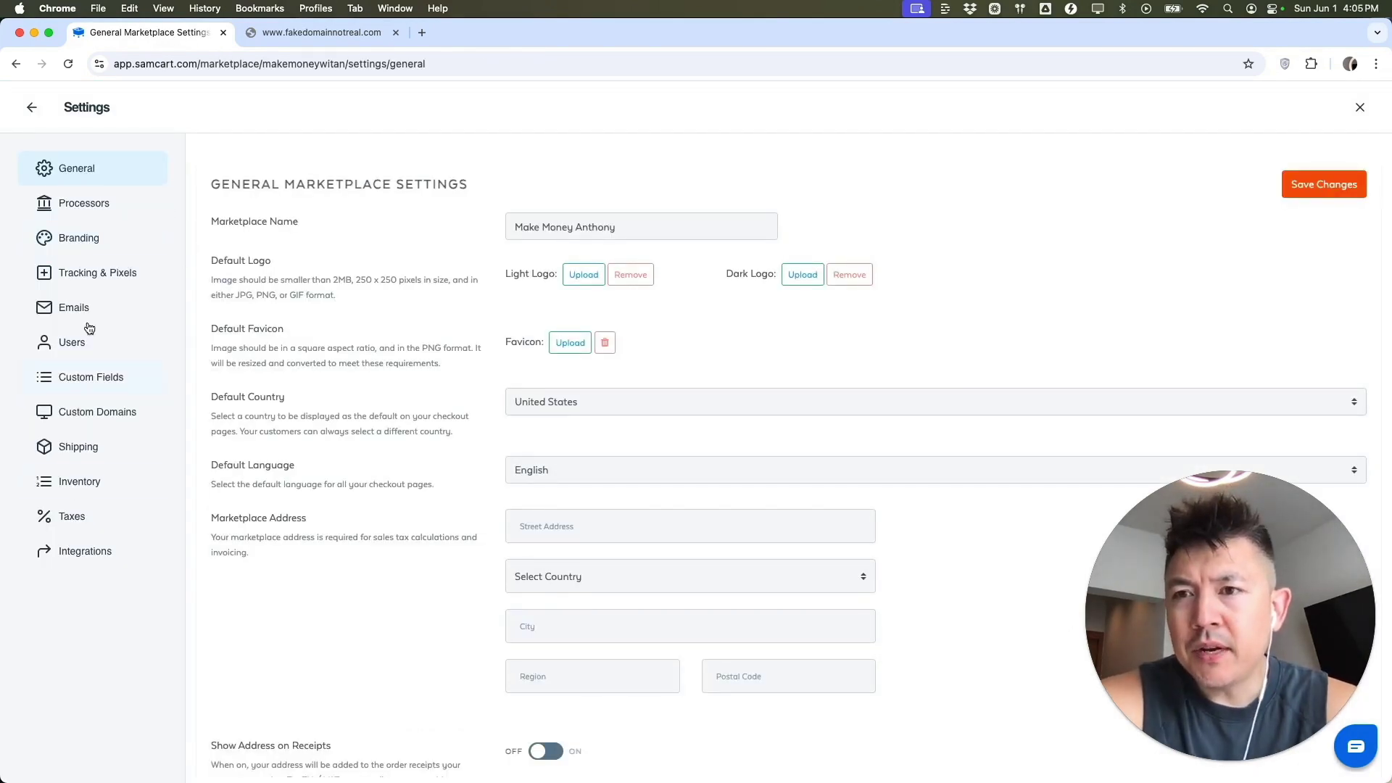
click(121, 242)
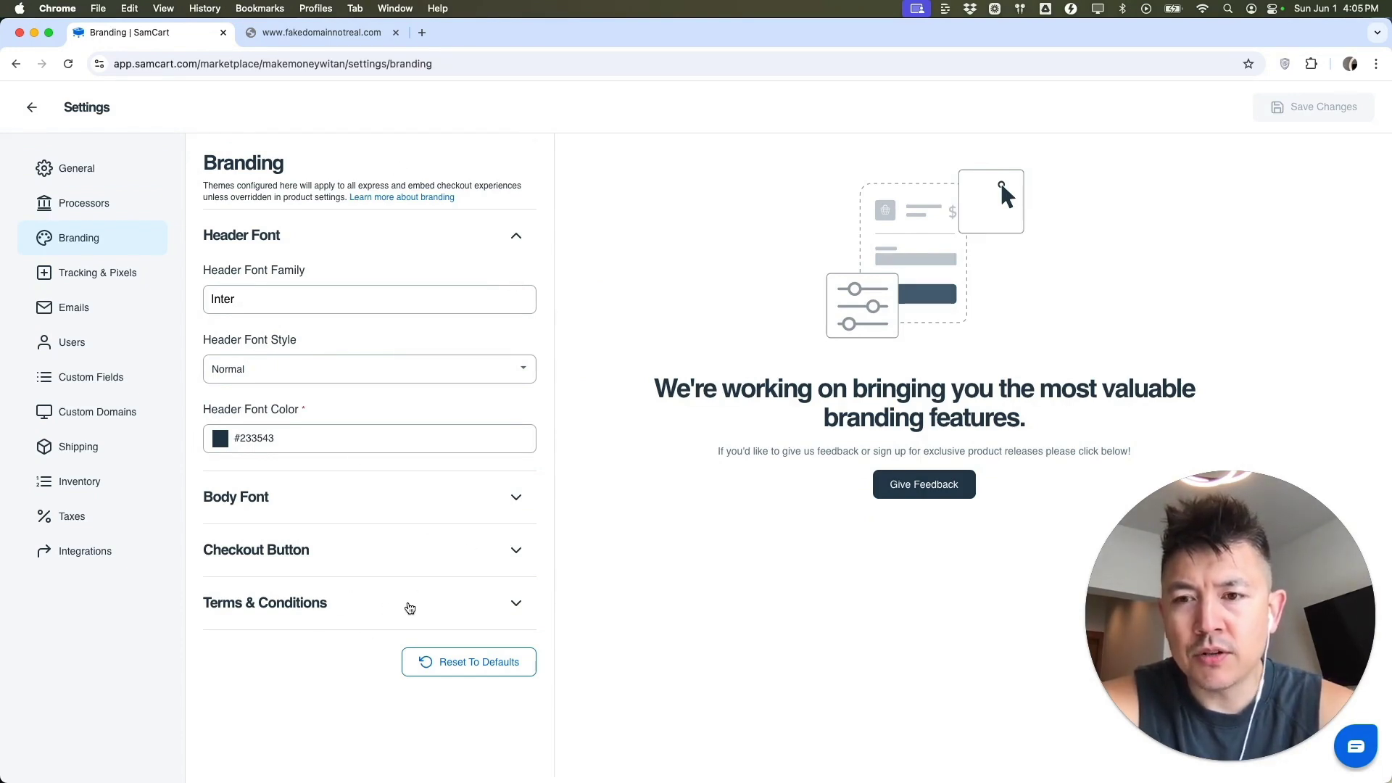
click(410, 607)
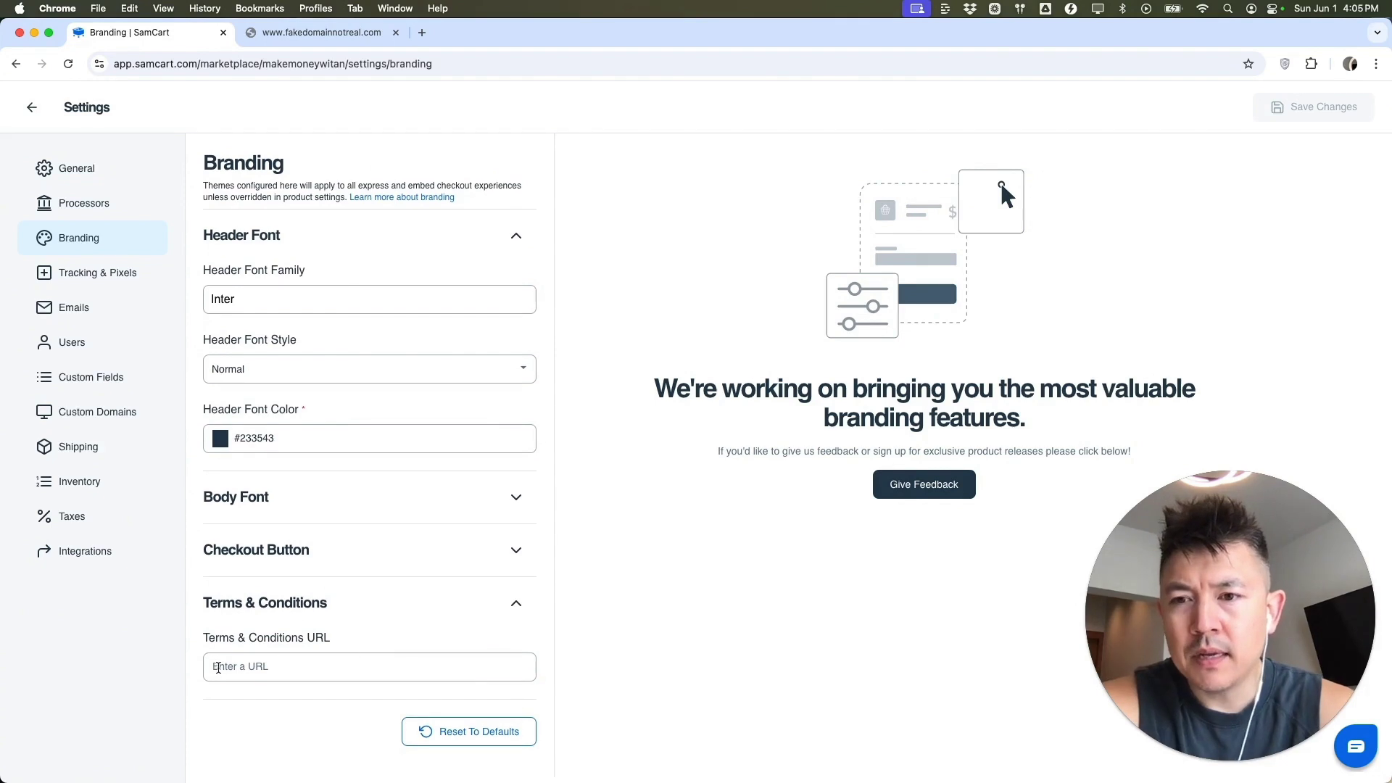
click(268, 666)
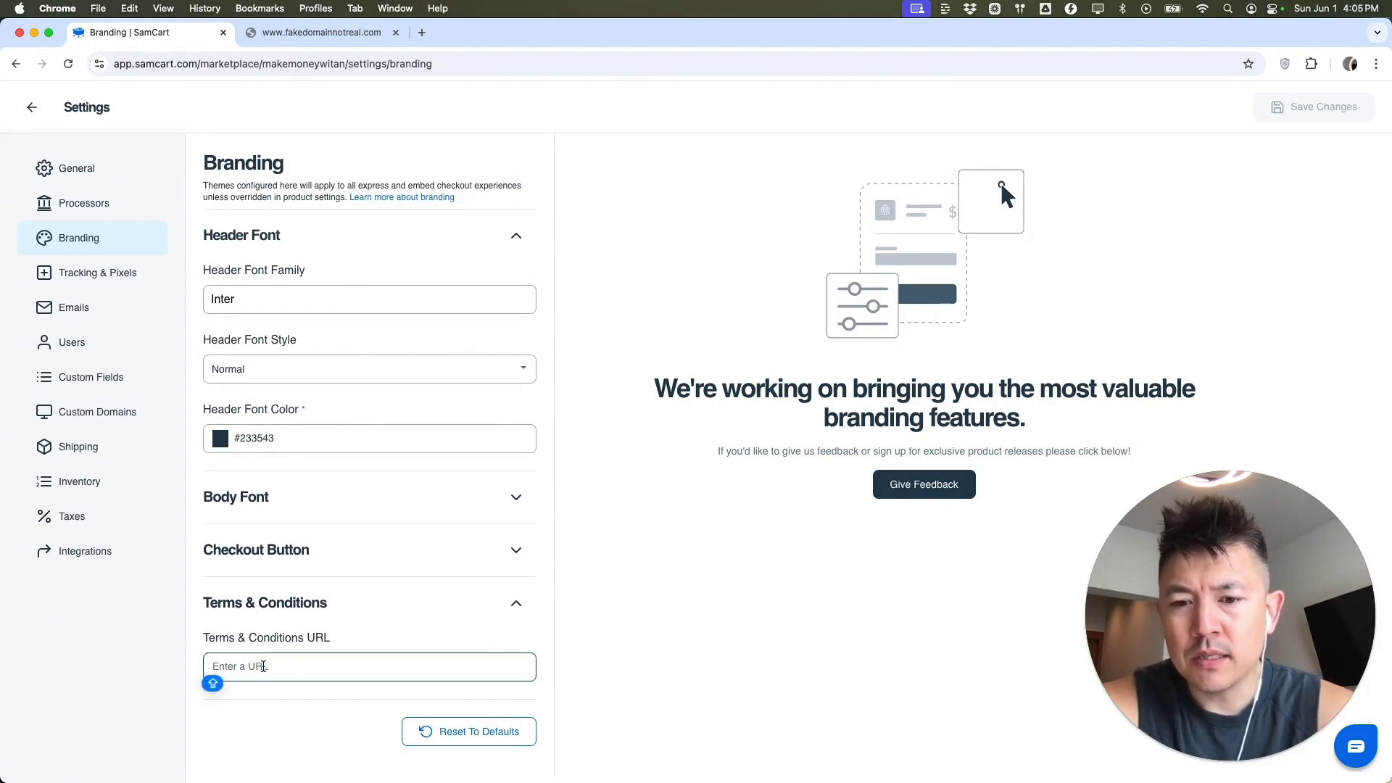
text(https://www.fakedomainnotreal.com/terms-and-conditions-anthony)
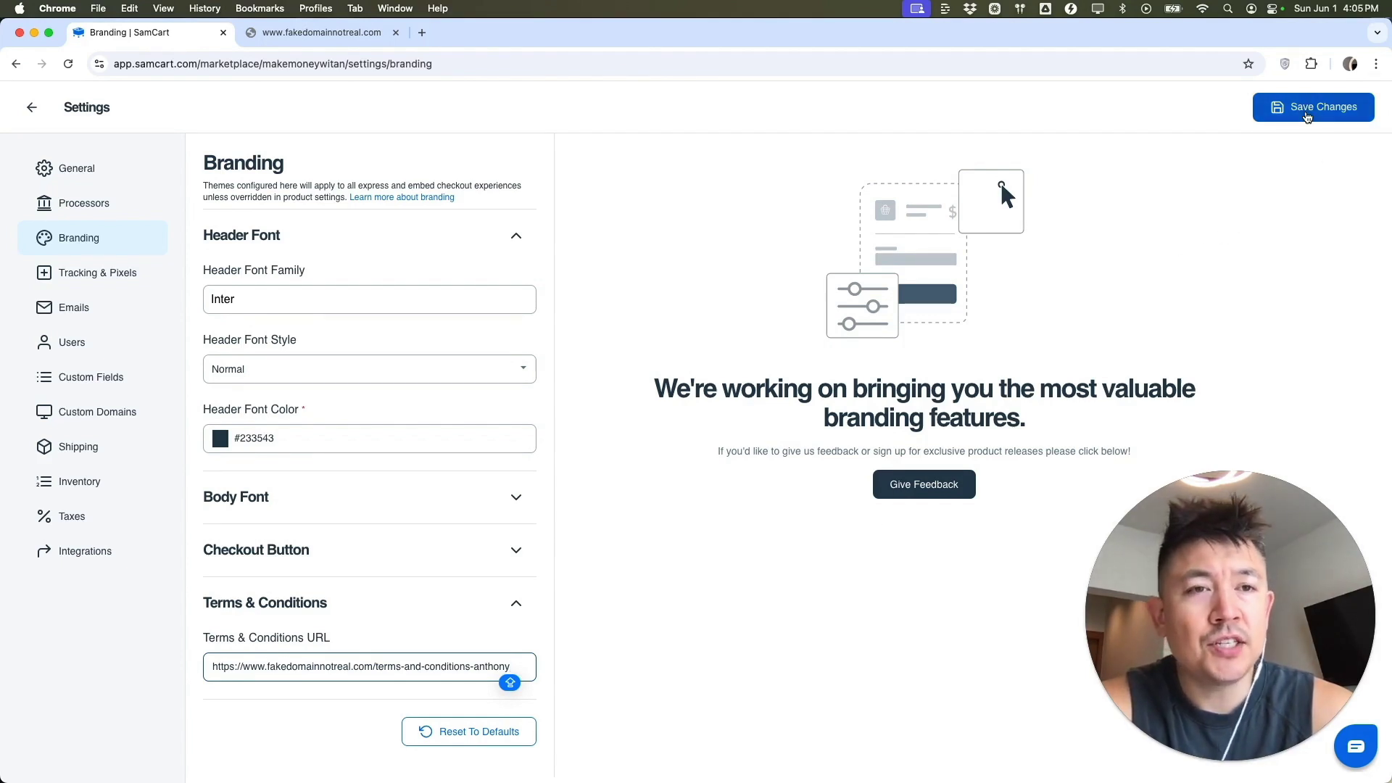
click(1314, 116)
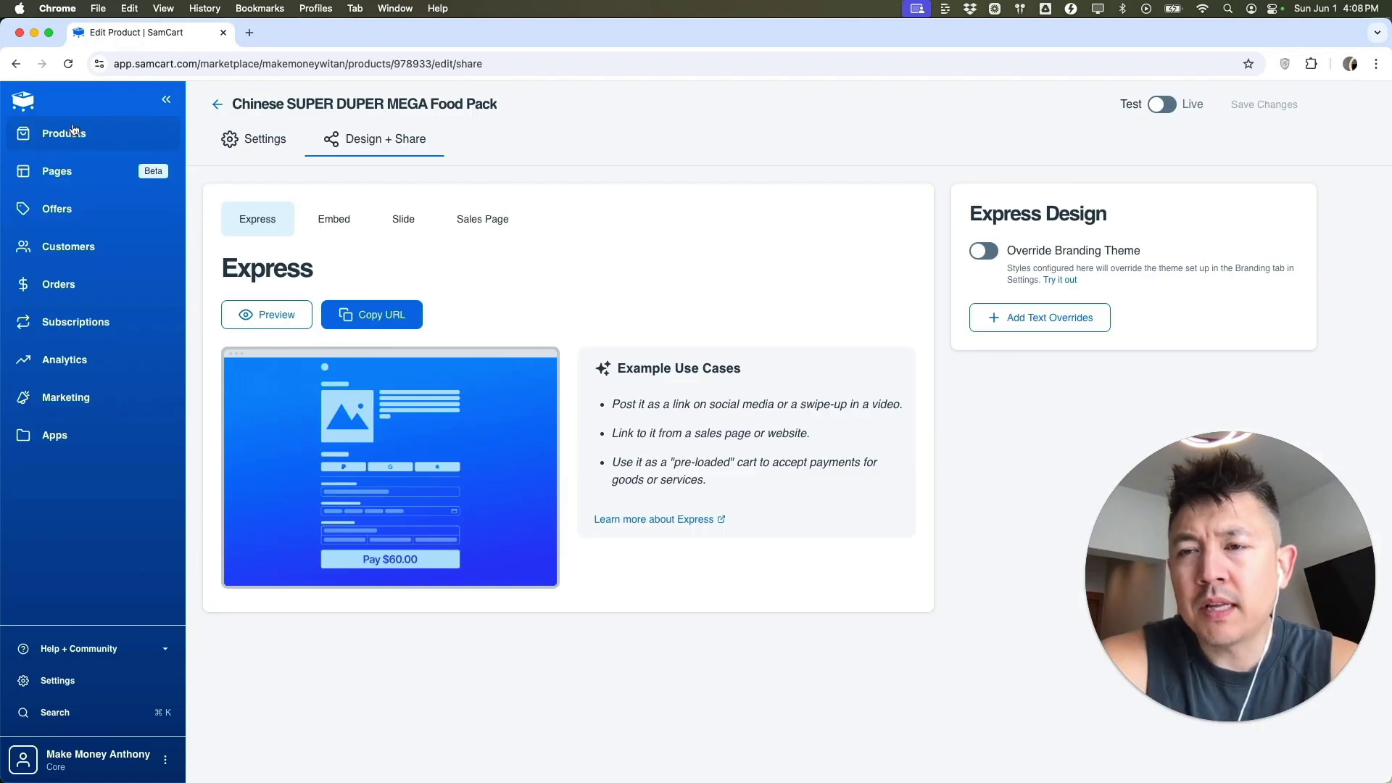
Step: Open the Express checkout preview of the Chinese SUPER DUPER MEGA Food Pack product from its Design + Share settings
click(86, 137)
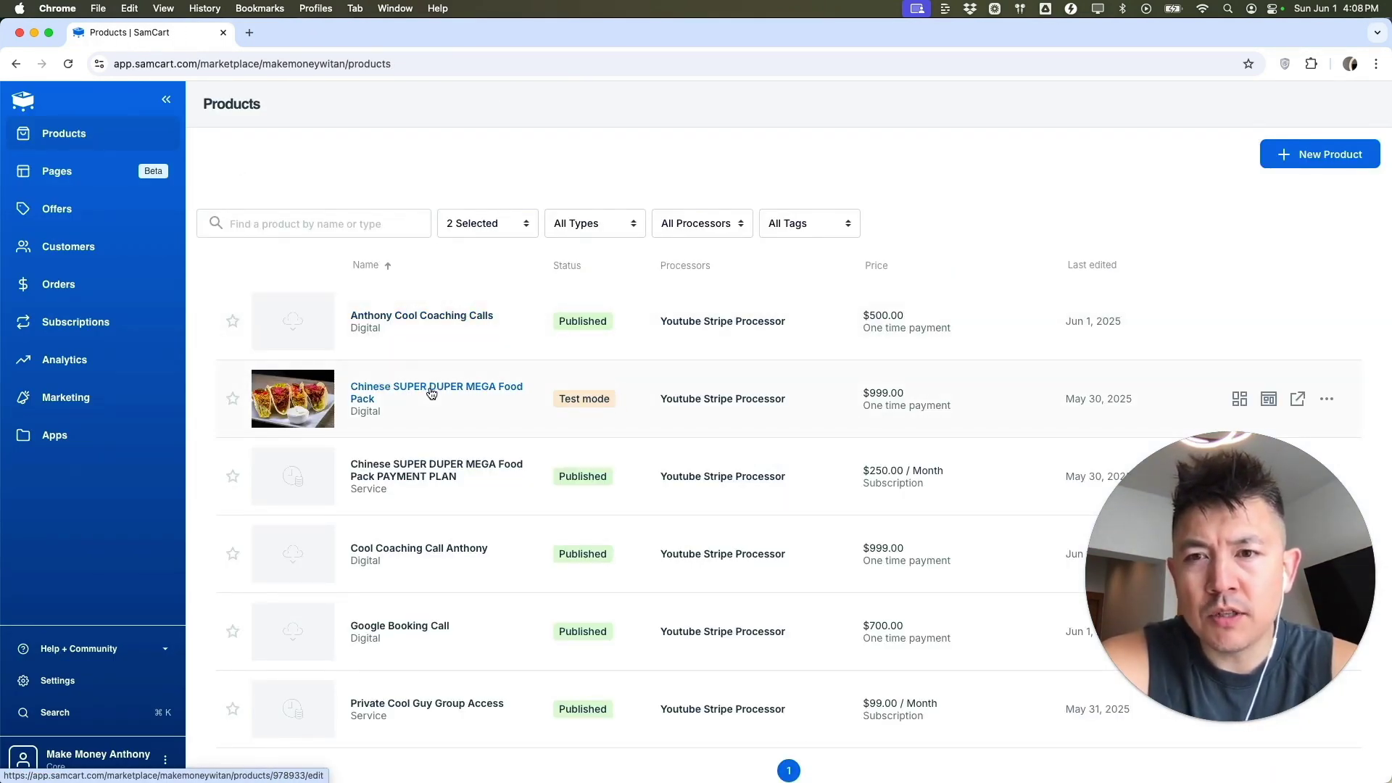
click(400, 389)
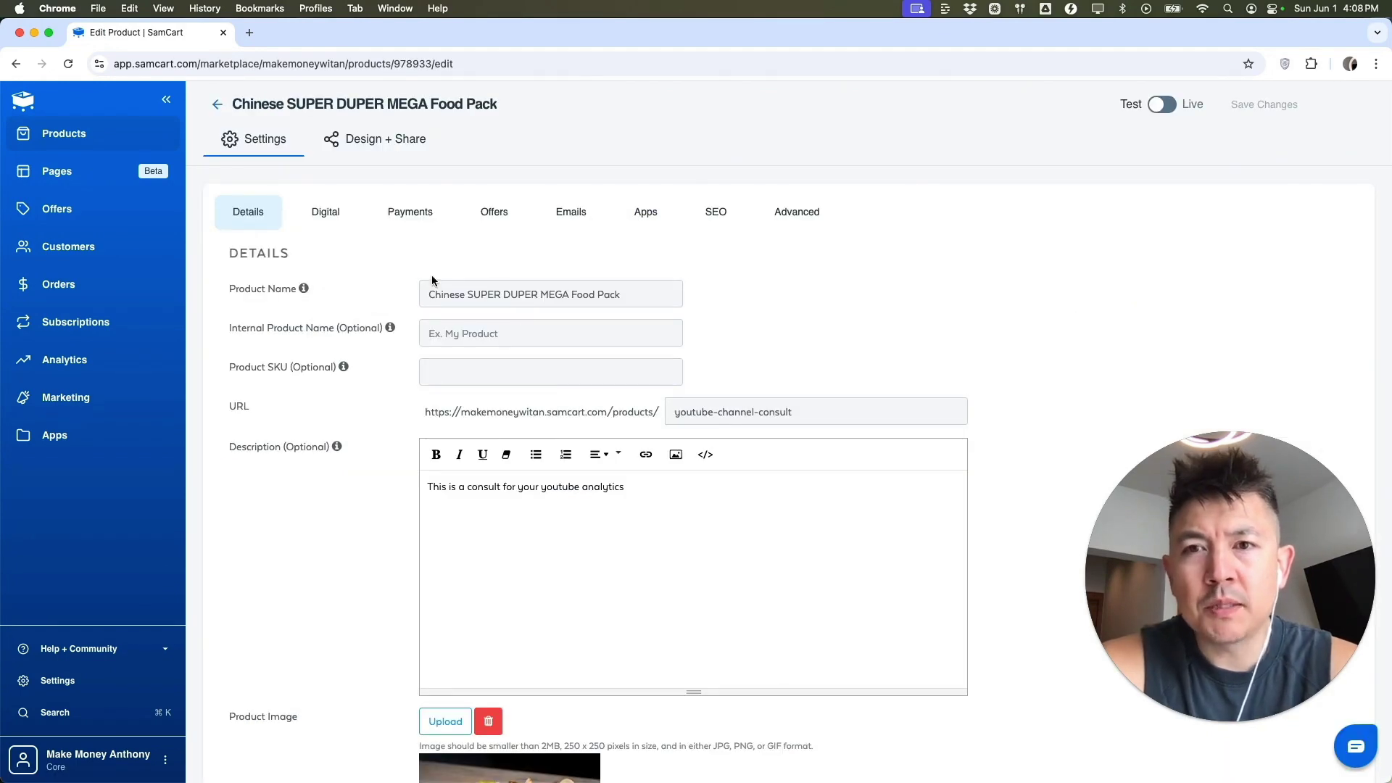
click(393, 145)
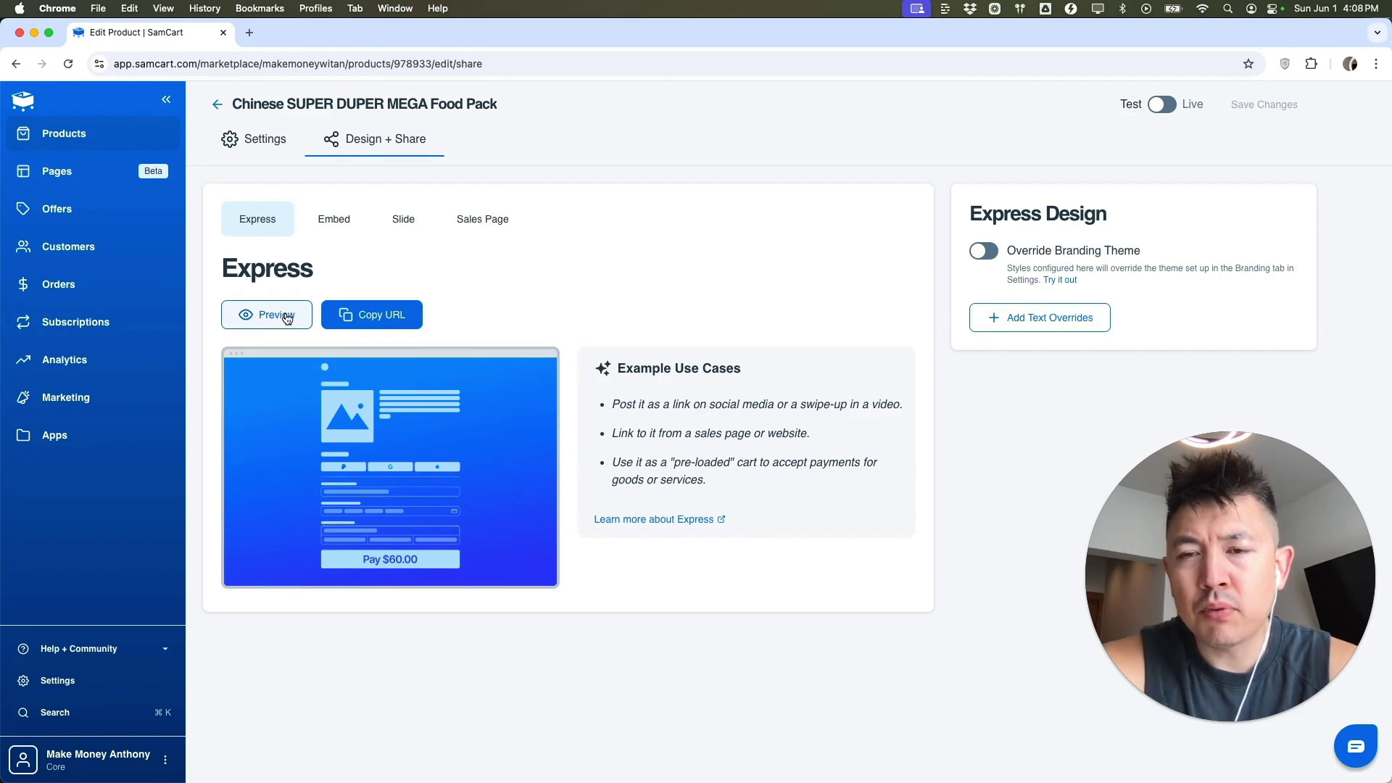
click(287, 318)
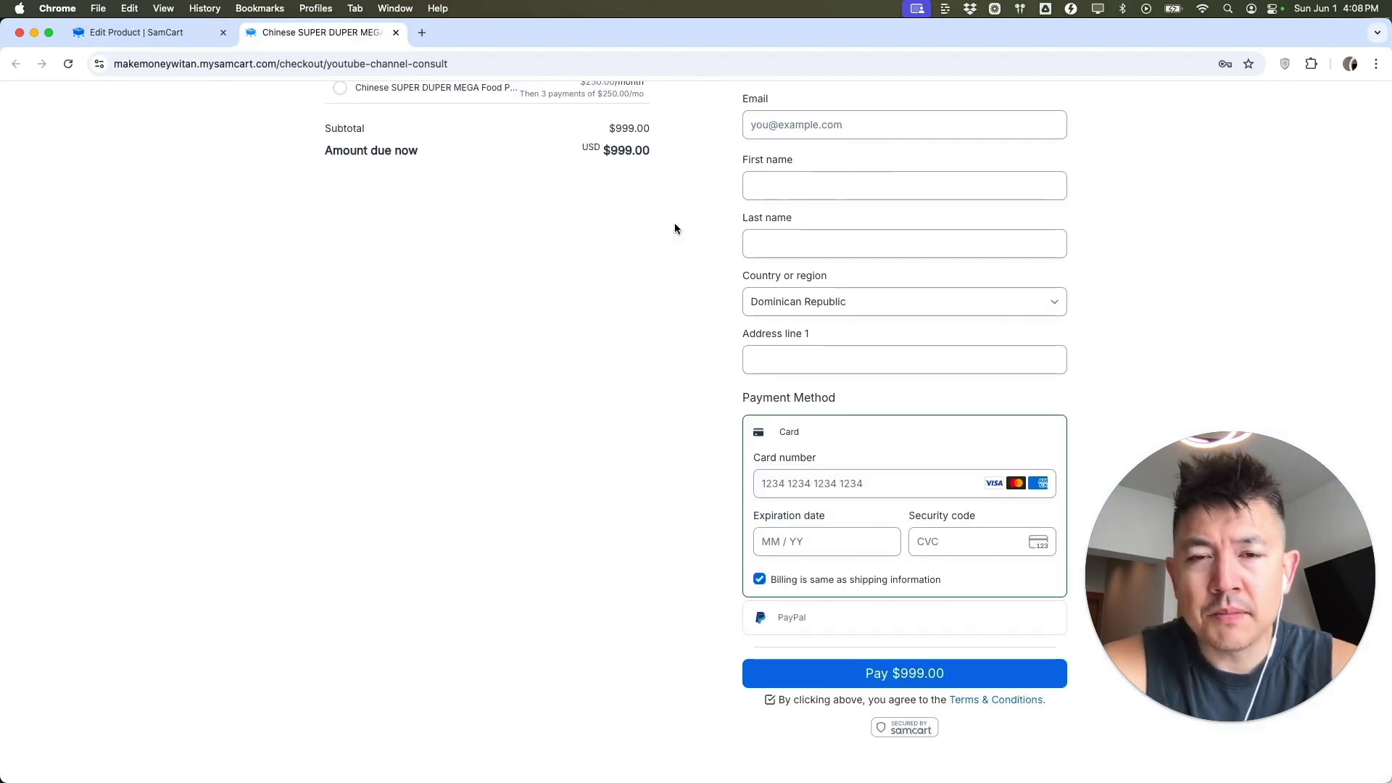
Step: Follow the Terms & Conditions link below the checkout's pay button and check the address it opens
scroll(747, 271, down, 2)
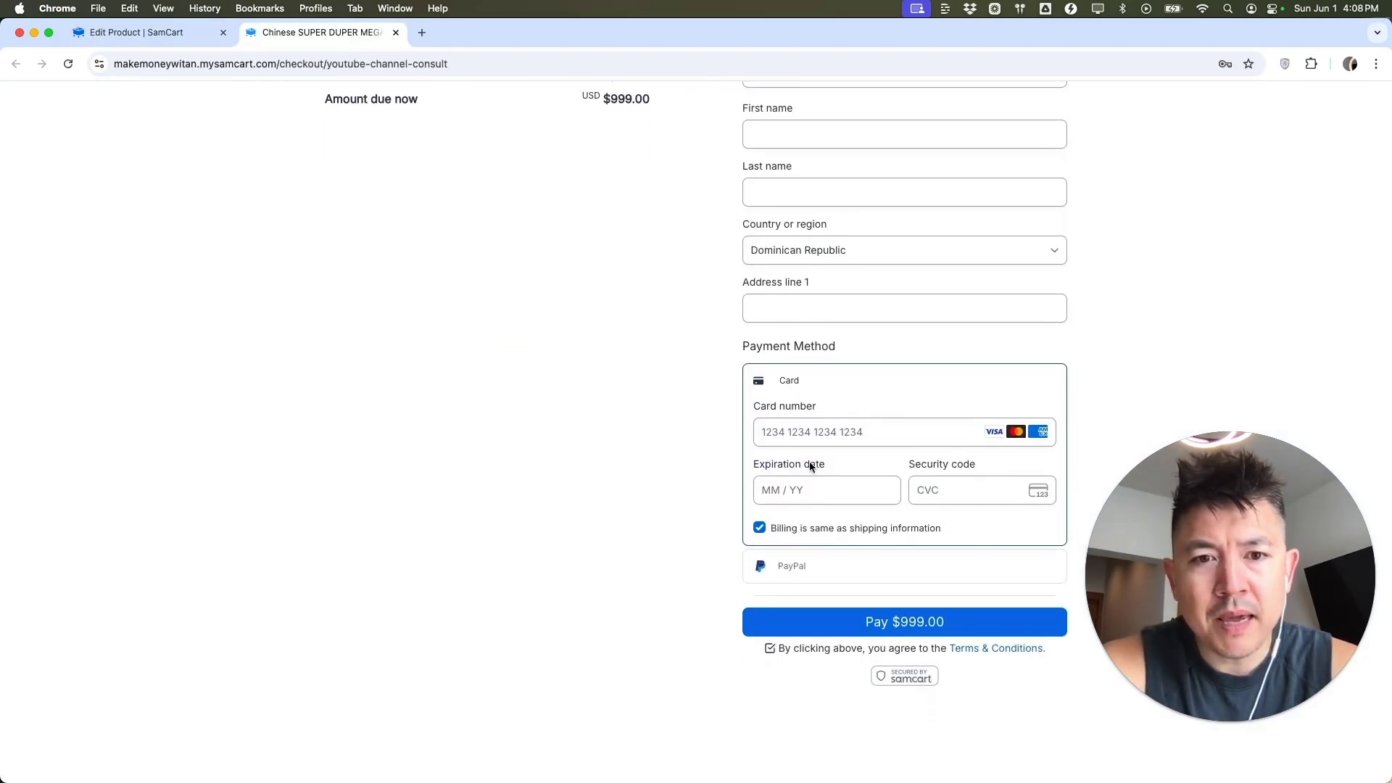
click(976, 651)
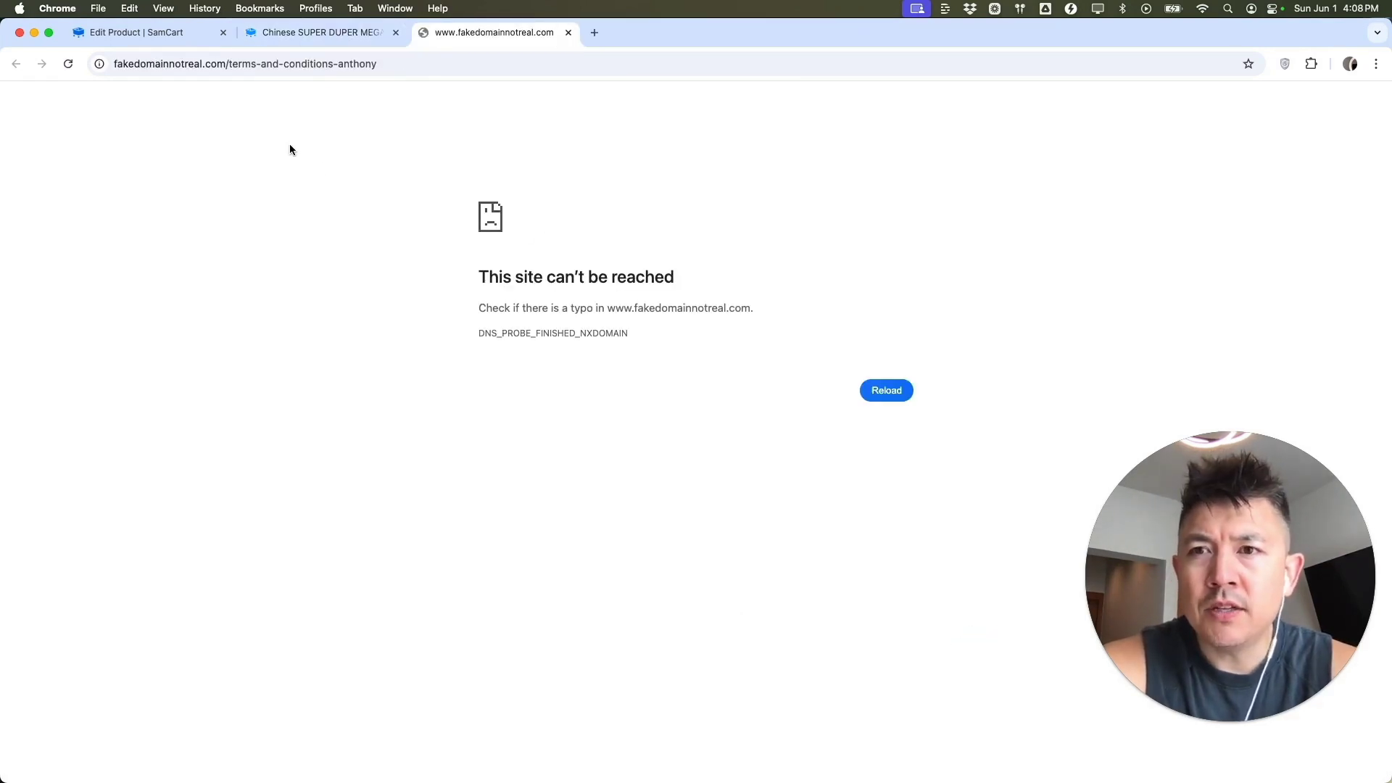
click(408, 64)
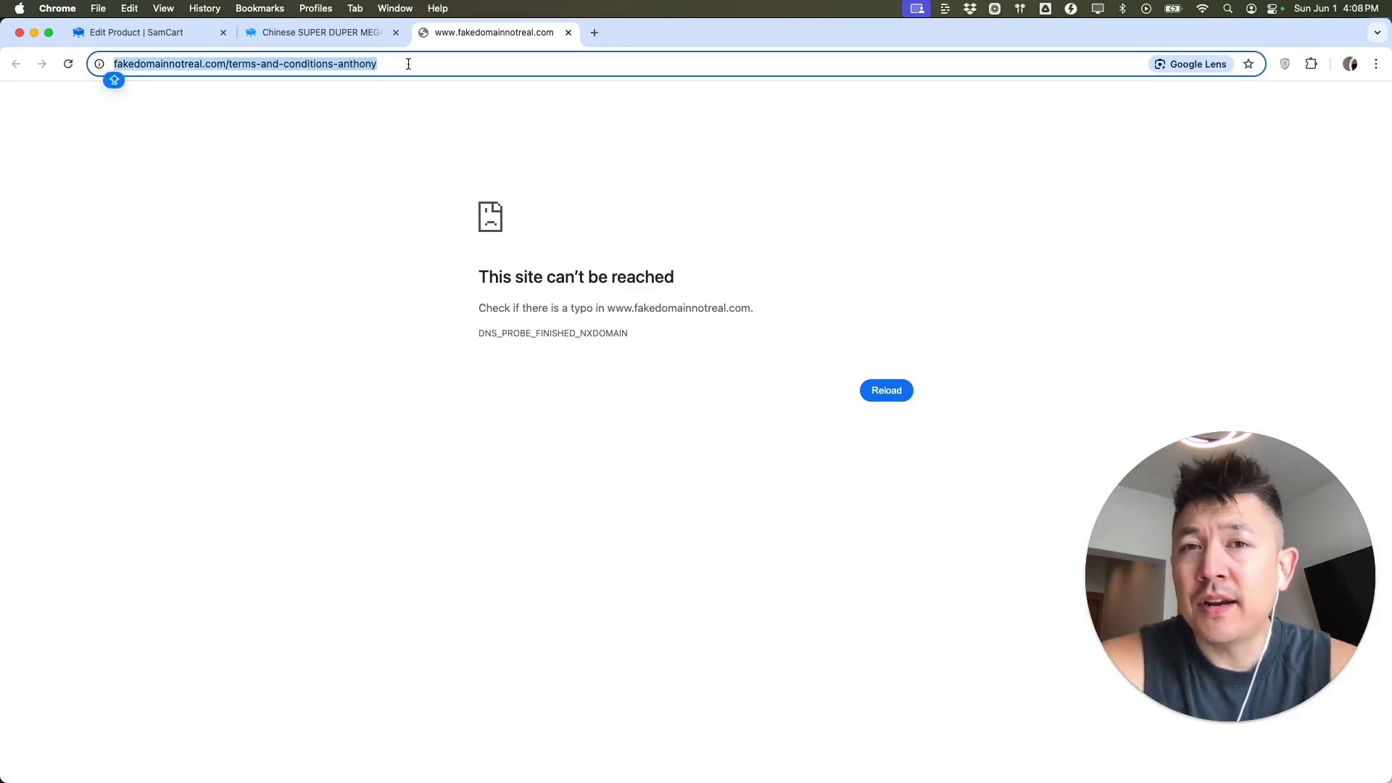